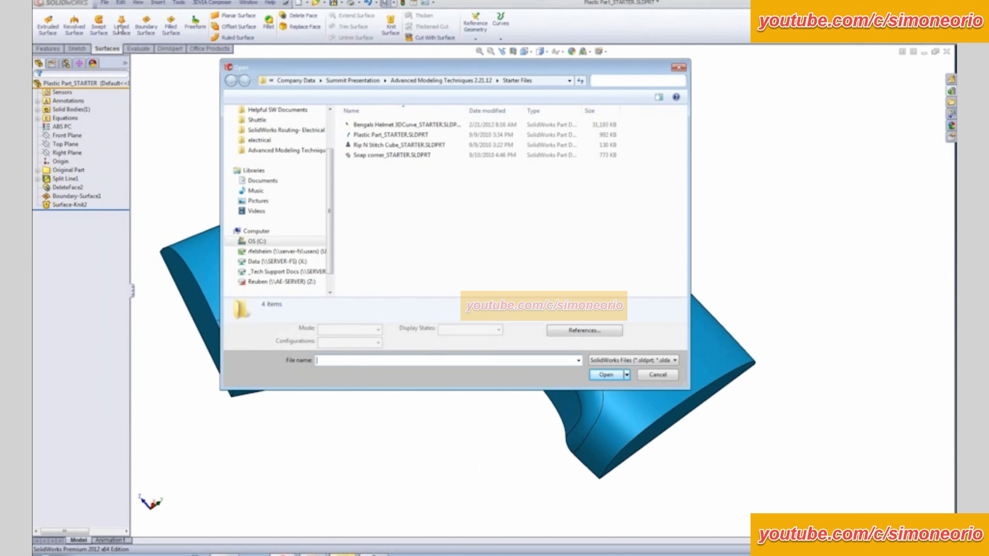
Open the part file Soap corner_STARTER.SLDPRT from the Starter Files folder.
{"action": "left_click", "coordinate": [365, 156]}
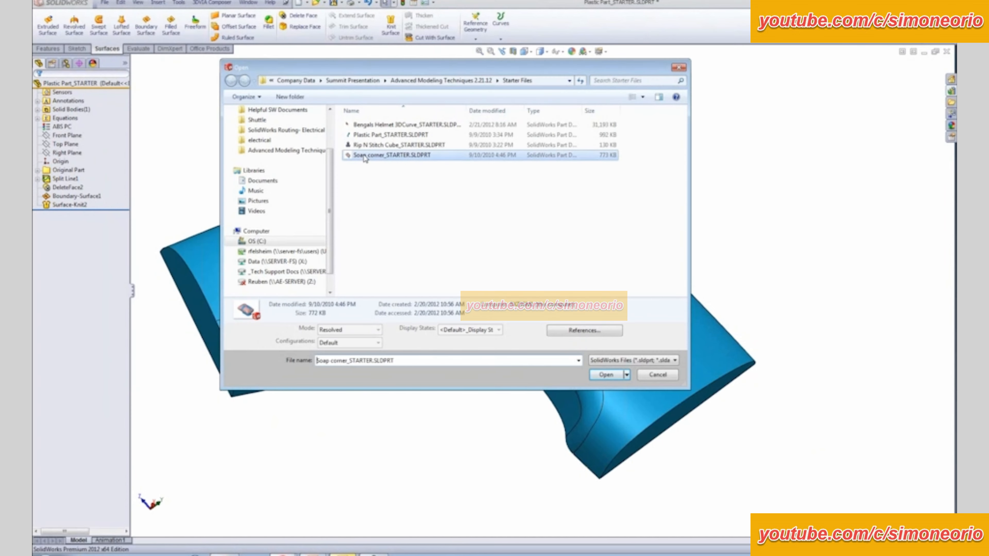
{"action": "left_click", "coordinate": [605, 375]}
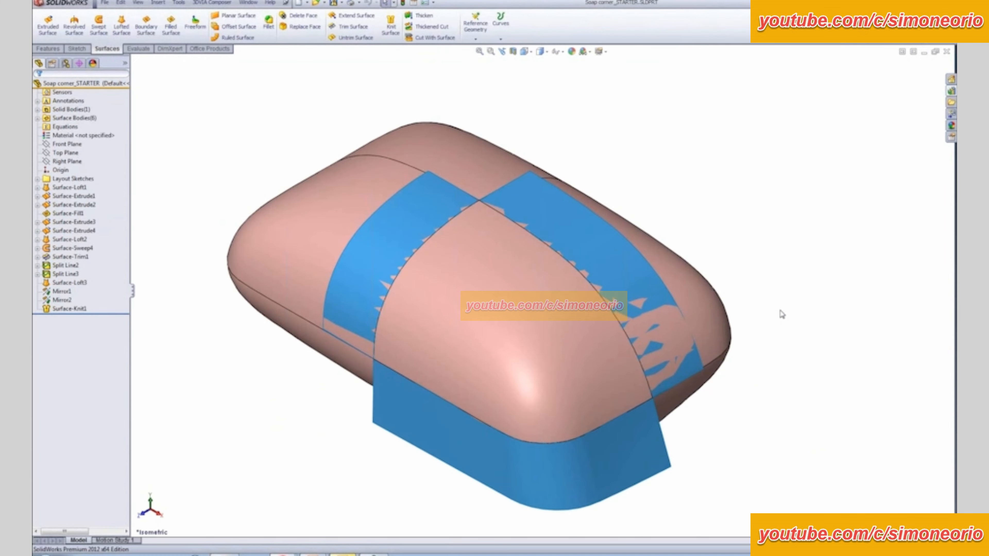
{"action": "scroll", "coordinate": [785, 326], "scroll_direction": "down", "scroll_amount": 3}
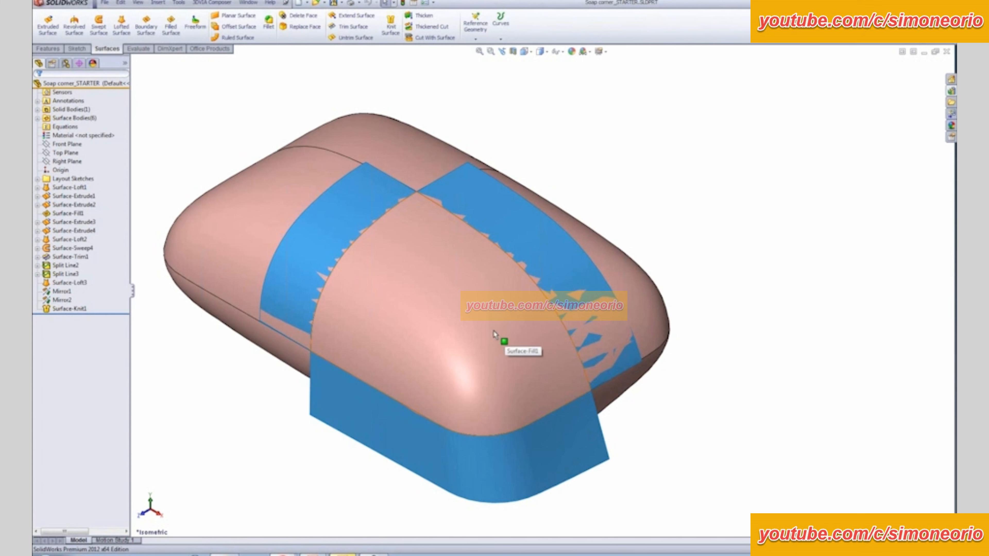
{"action": "middle_click_drag", "start_coordinate": [466, 337], "coordinate": [470, 307]}
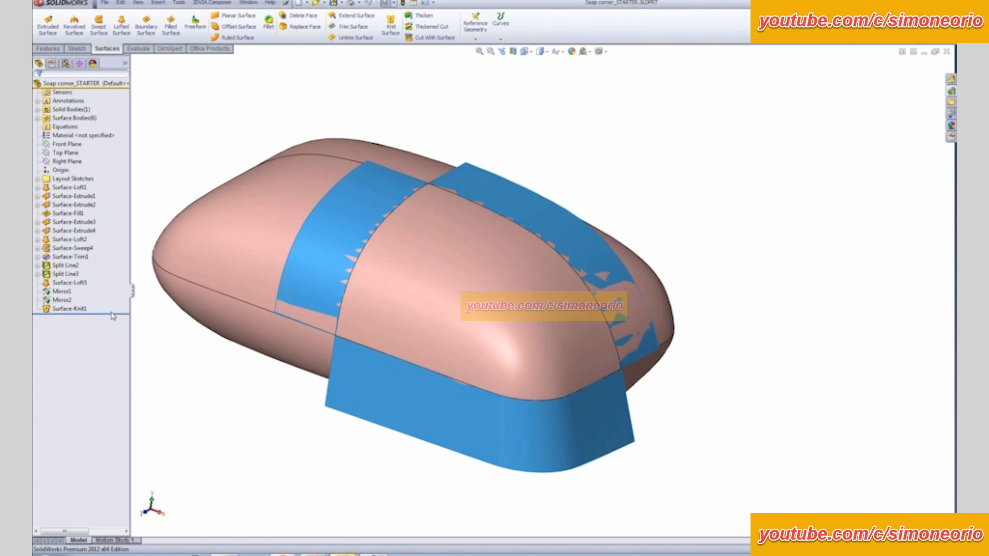
Roll the model back to just after the Layout Sketches folder and show its Top, Front and Side layout sketches.
{"action": "left_click_drag", "start_coordinate": [116, 313], "coordinate": [114, 184]}
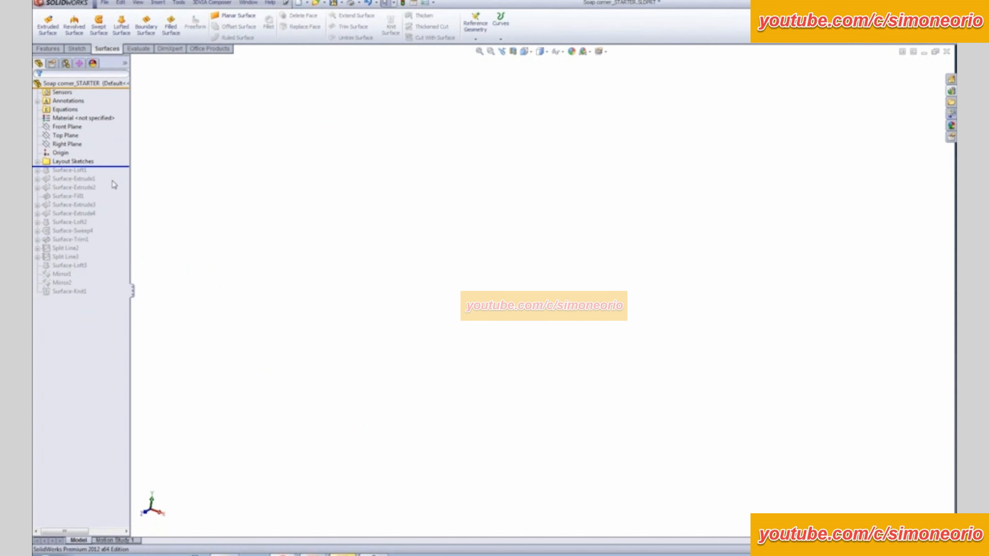
{"action": "left_click", "coordinate": [38, 161]}
{"action": "left_click", "coordinate": [67, 171]}
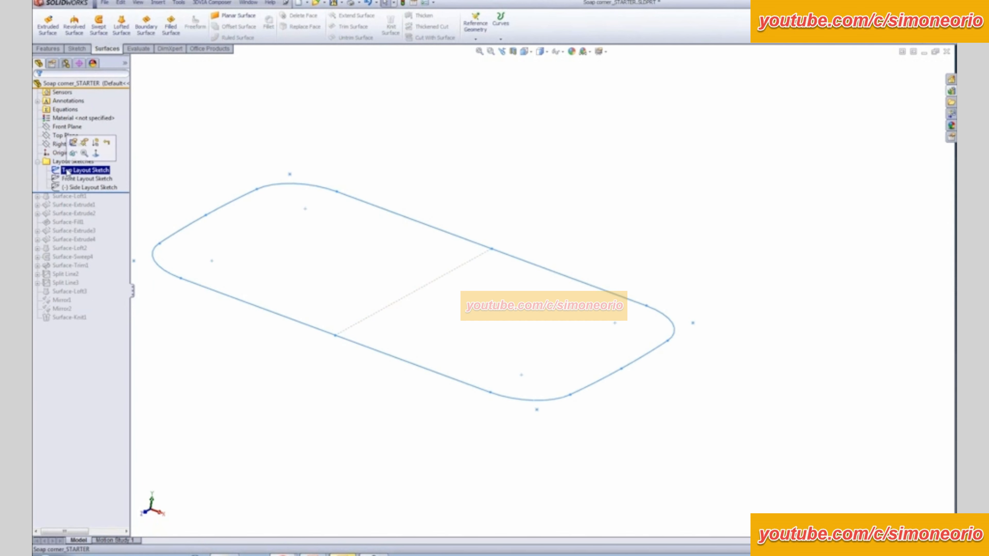
{"action": "left_click", "coordinate": [74, 187], "text": "shift"}
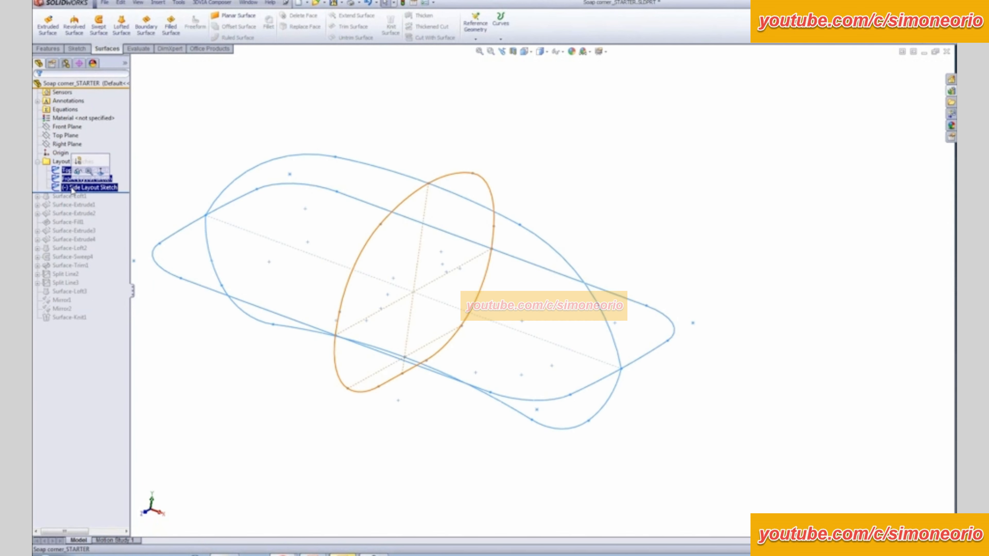
{"action": "left_click", "coordinate": [78, 172]}
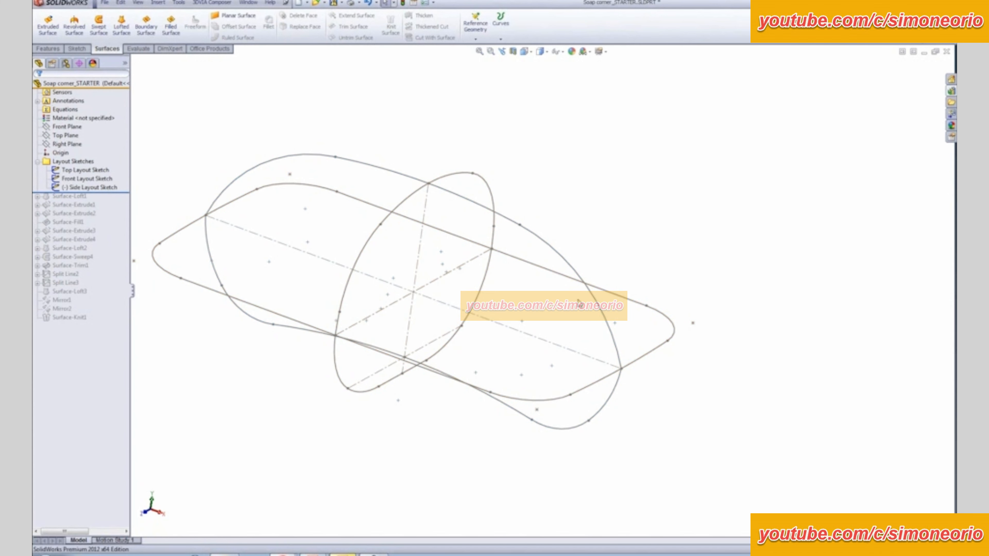
Roll the feature history forward to include only Surface-Loft1 after the layout sketches.
{"action": "mouse_move", "coordinate": [578, 300]}
{"action": "middle_mouse_down"}
{"action": "mouse_move", "coordinate": [574, 280]}
{"action": "mouse_move", "coordinate": [563, 302]}
{"action": "middle_mouse_up"}
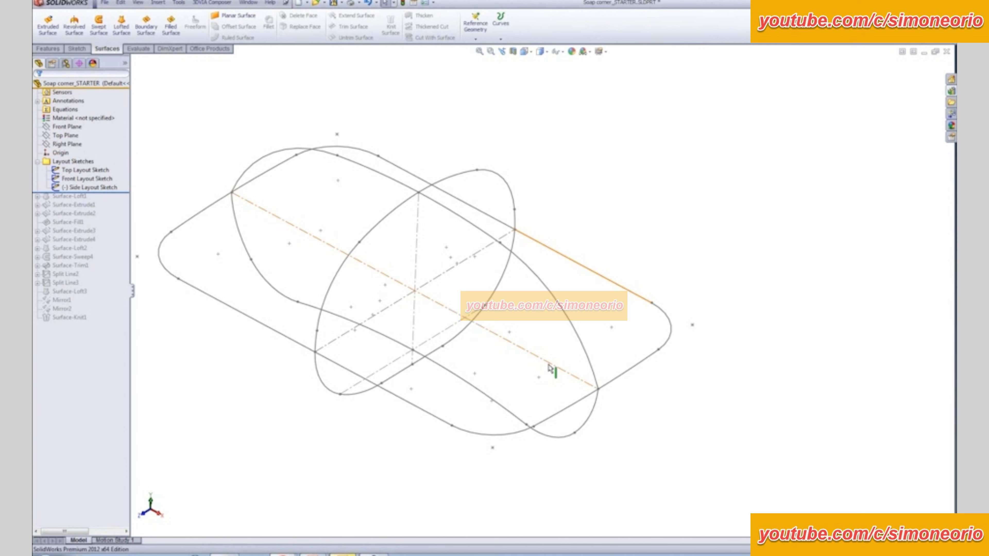
{"action": "mouse_move", "coordinate": [550, 369]}
{"action": "middle_mouse_down"}
{"action": "mouse_move", "coordinate": [531, 371]}
{"action": "mouse_move", "coordinate": [519, 329]}
{"action": "mouse_move", "coordinate": [558, 302]}
{"action": "mouse_move", "coordinate": [537, 307]}
{"action": "middle_mouse_up"}
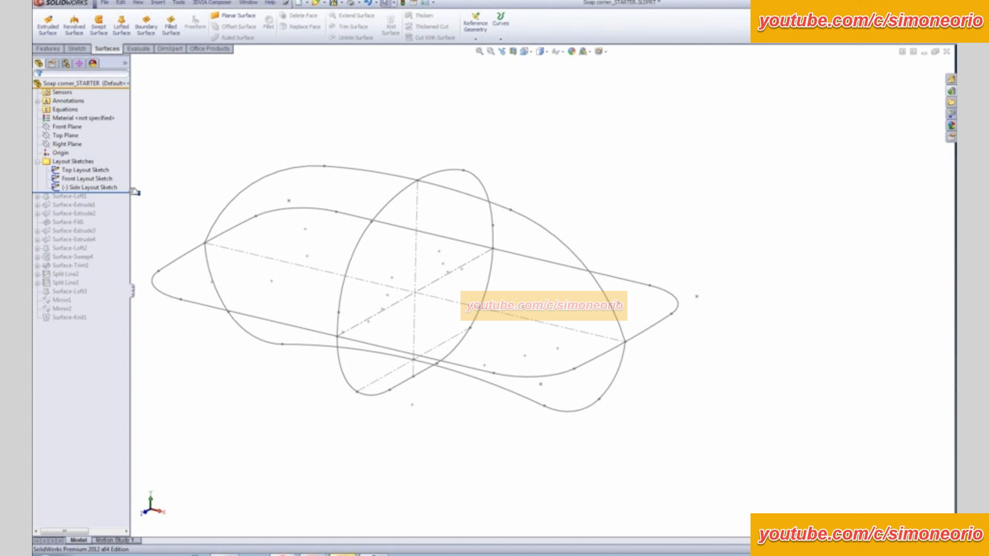
{"action": "left_click_drag", "start_coordinate": [134, 191], "coordinate": [94, 210]}
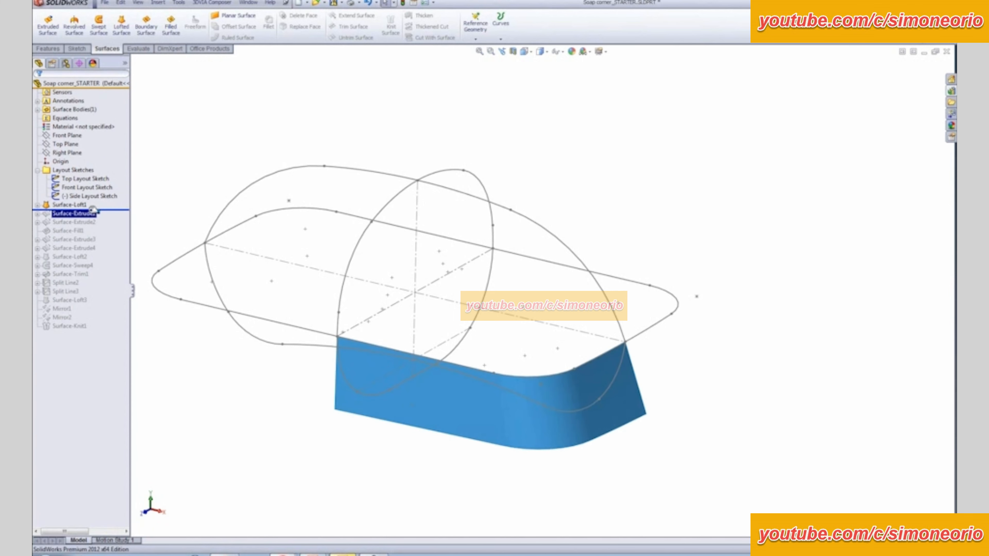
{"action": "mouse_move", "coordinate": [282, 287]}
{"action": "middle_mouse_down"}
{"action": "mouse_move", "coordinate": [228, 290]}
{"action": "mouse_move", "coordinate": [221, 303]}
{"action": "mouse_move", "coordinate": [299, 271]}
{"action": "middle_mouse_up"}
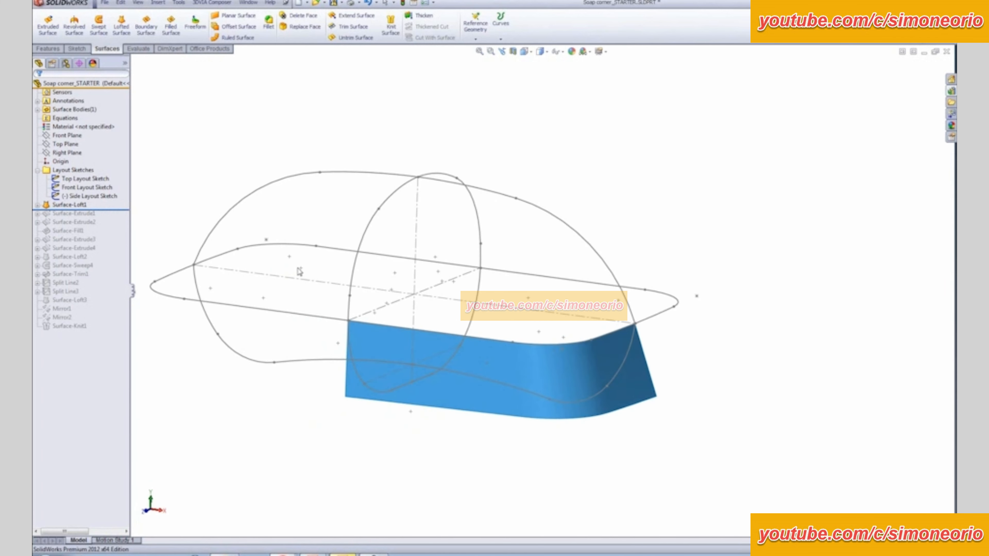
Examine Sketch2 of Surface-Loft1 in the Right view, checking the profile line's relation to the side layout, and exit the sketch.
{"action": "left_click", "coordinate": [37, 205]}
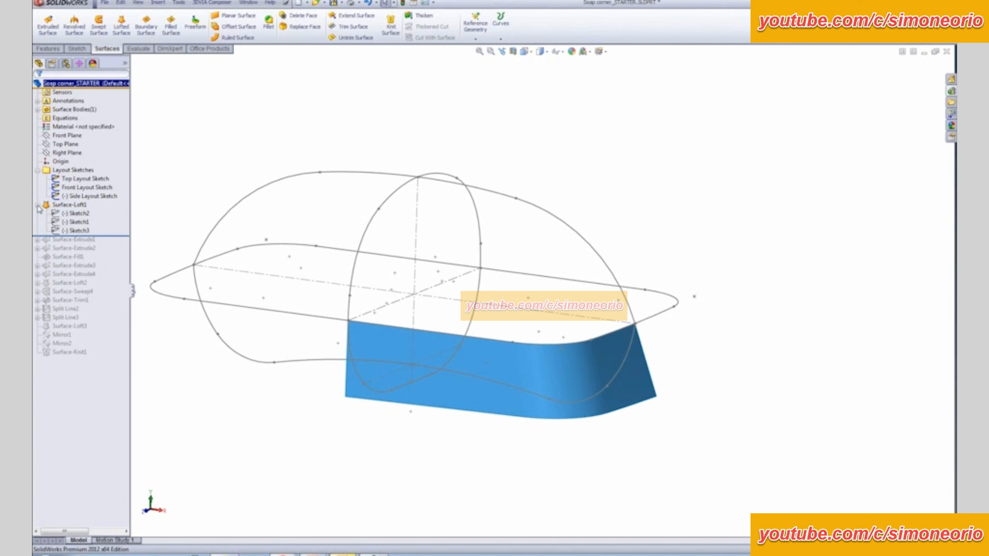
{"action": "left_click", "coordinate": [81, 215]}
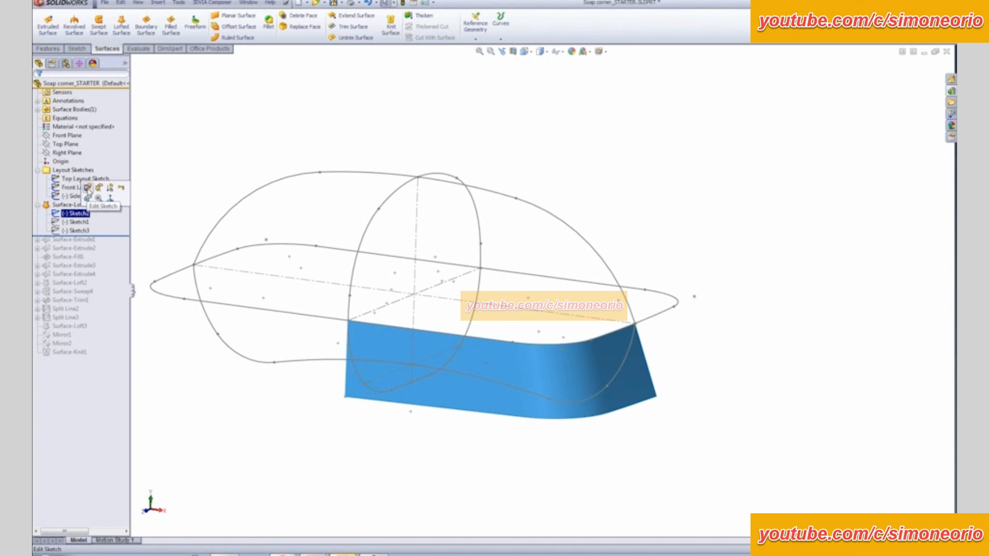
{"action": "left_click", "coordinate": [88, 188]}
{"action": "key", "text": "space"}
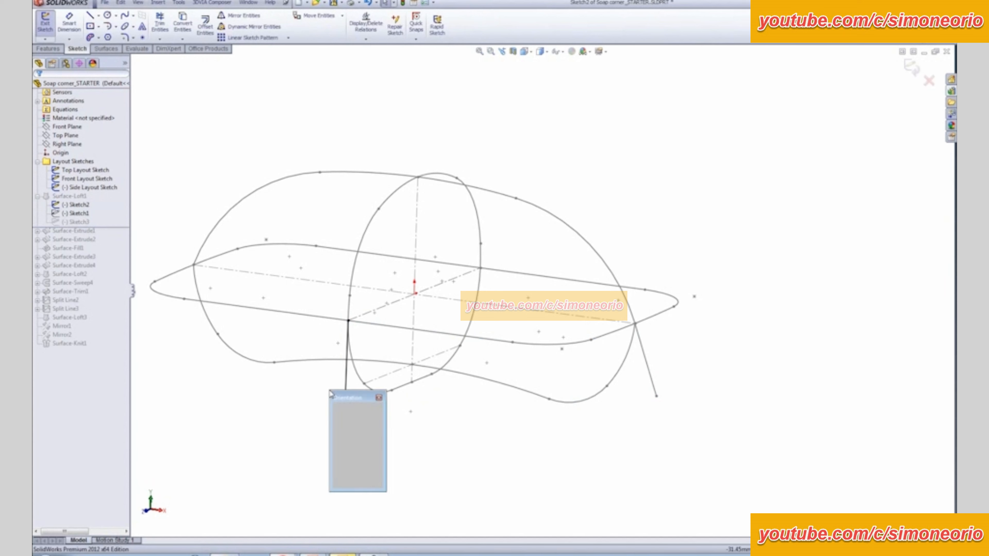
{"action": "left_click", "coordinate": [350, 447]}
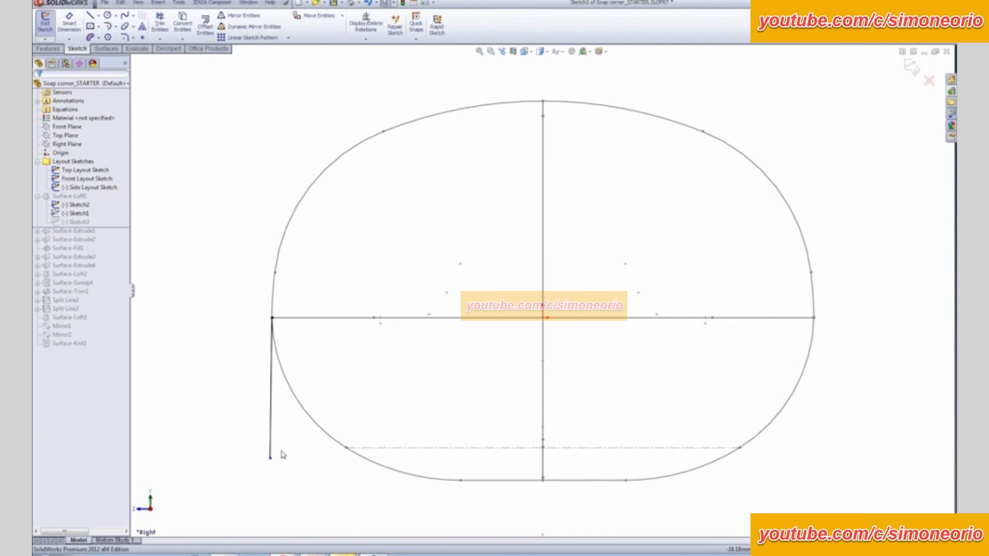
{"action": "left_click", "coordinate": [272, 405]}
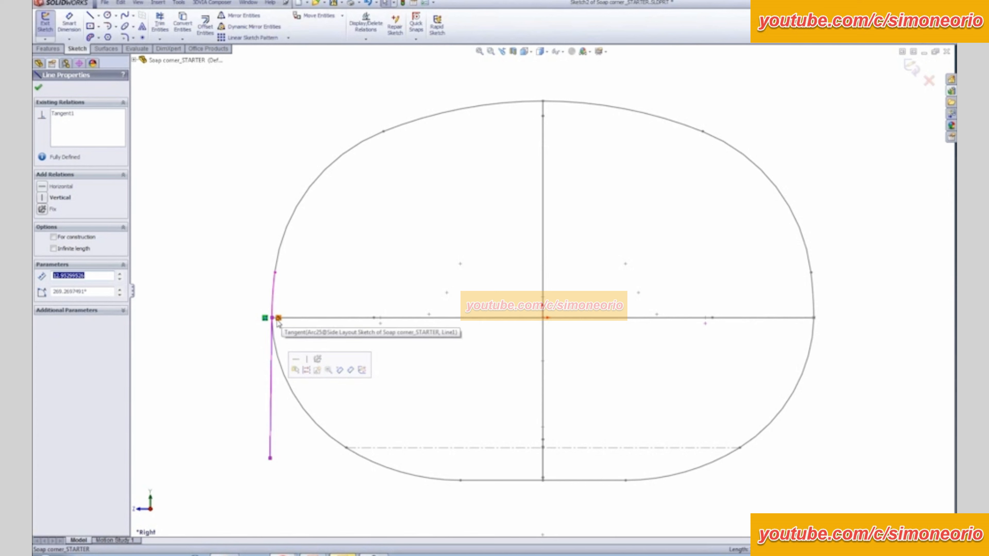
{"action": "left_click", "coordinate": [228, 414]}
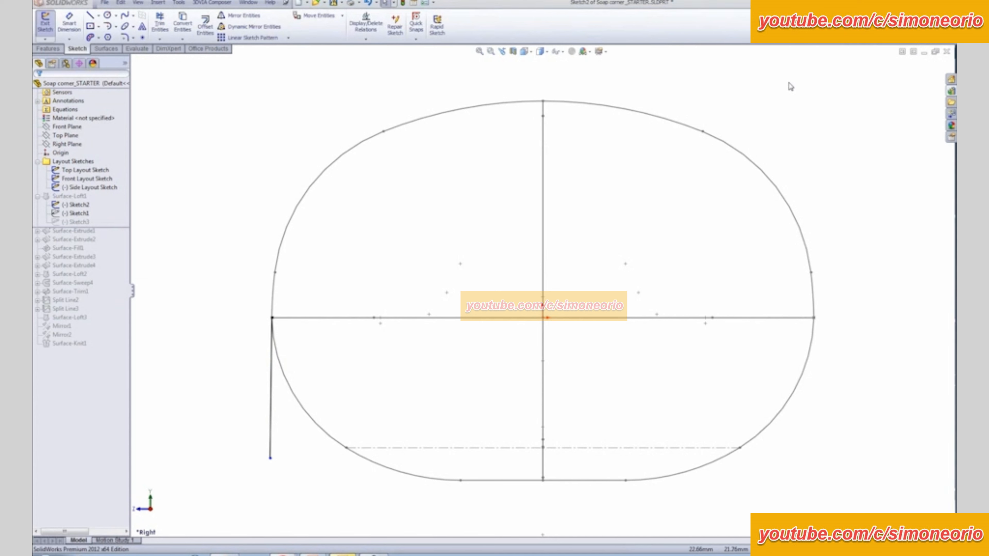
{"action": "left_click", "coordinate": [910, 67]}
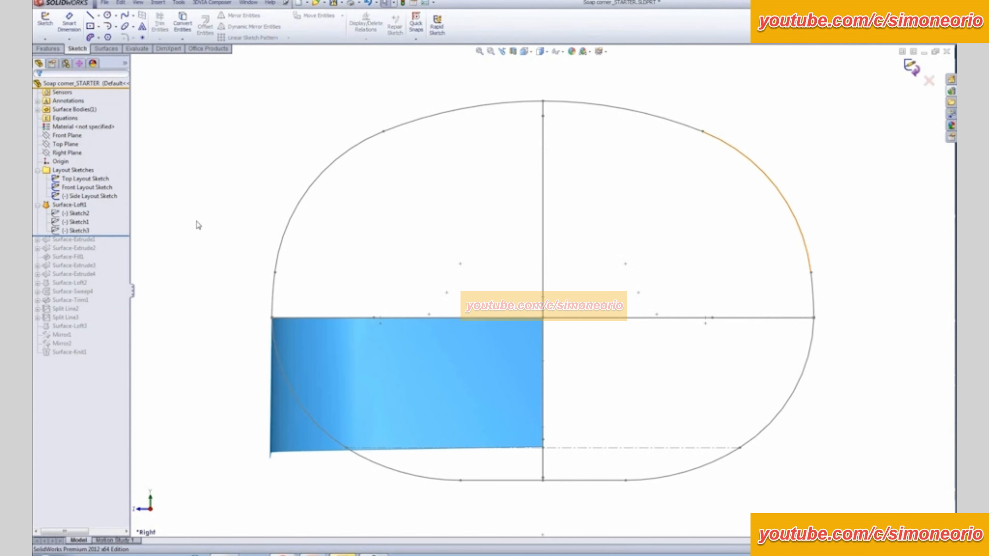
Examine Sketch1 of Surface-Loft1 in the Front view, checking the slanted profile line's relations, and exit the sketch.
{"action": "left_click", "coordinate": [76, 222]}
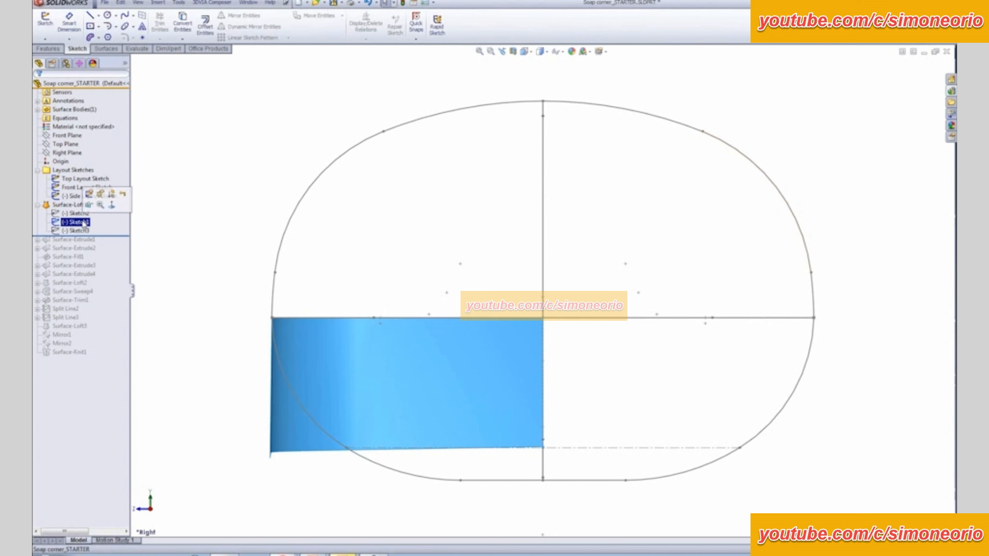
{"action": "left_click", "coordinate": [87, 194]}
{"action": "key", "text": "space"}
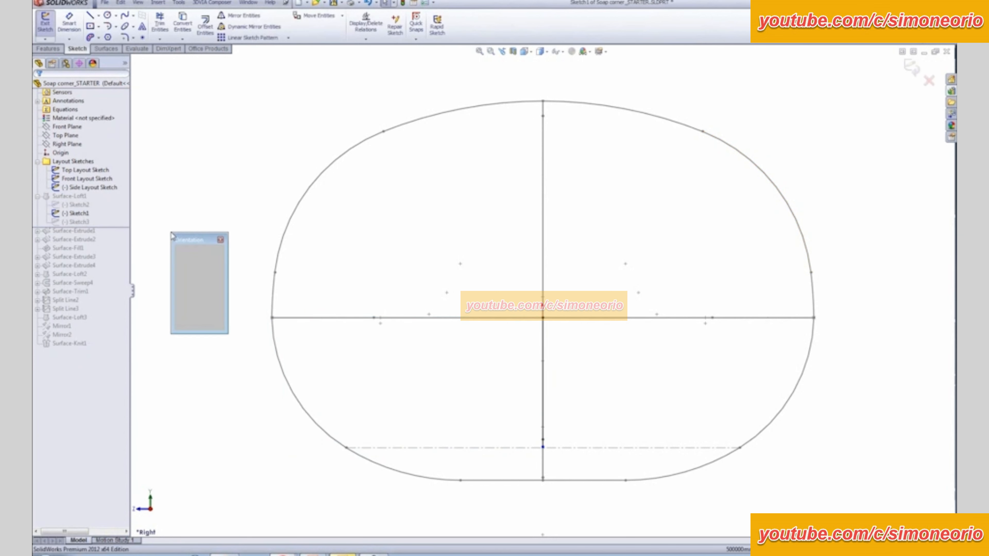
{"action": "left_click", "coordinate": [184, 294]}
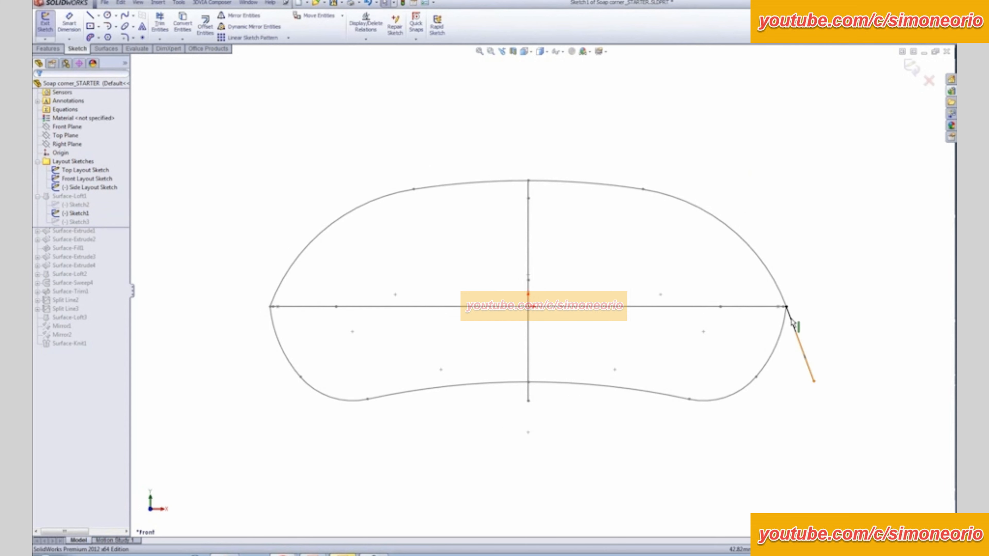
{"action": "left_click", "coordinate": [803, 353]}
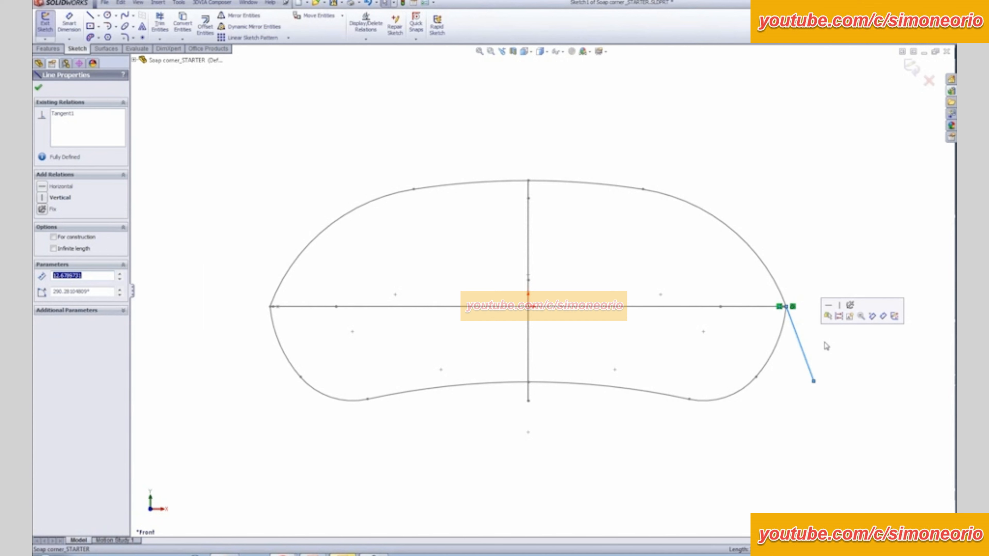
{"action": "left_click", "coordinate": [802, 274]}
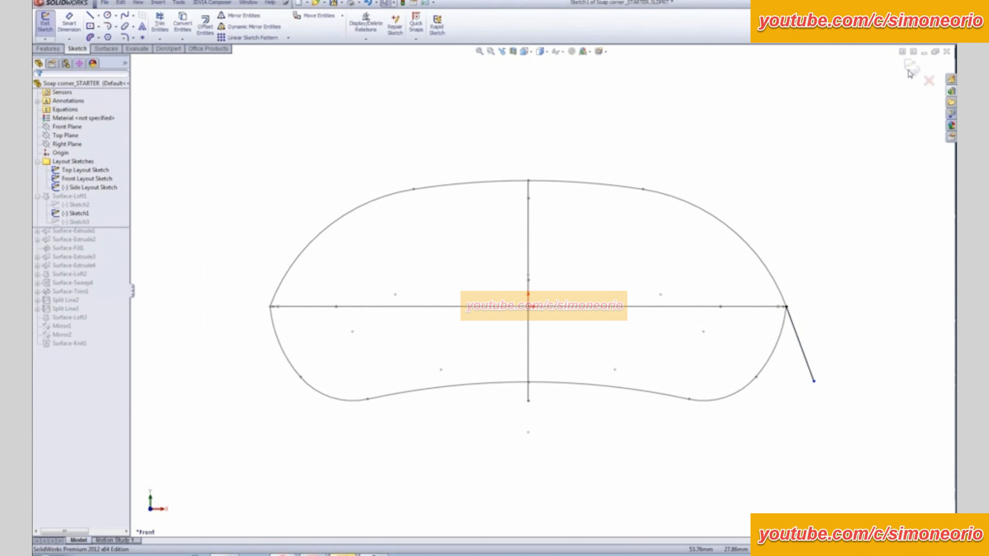
{"action": "left_click", "coordinate": [911, 68]}
Examine Sketch3 of Surface-Loft1, checking the relations of the spline along the layout's rounded corner, and exit the sketch.
{"action": "middle_click_drag", "start_coordinate": [780, 173], "coordinate": [726, 190]}
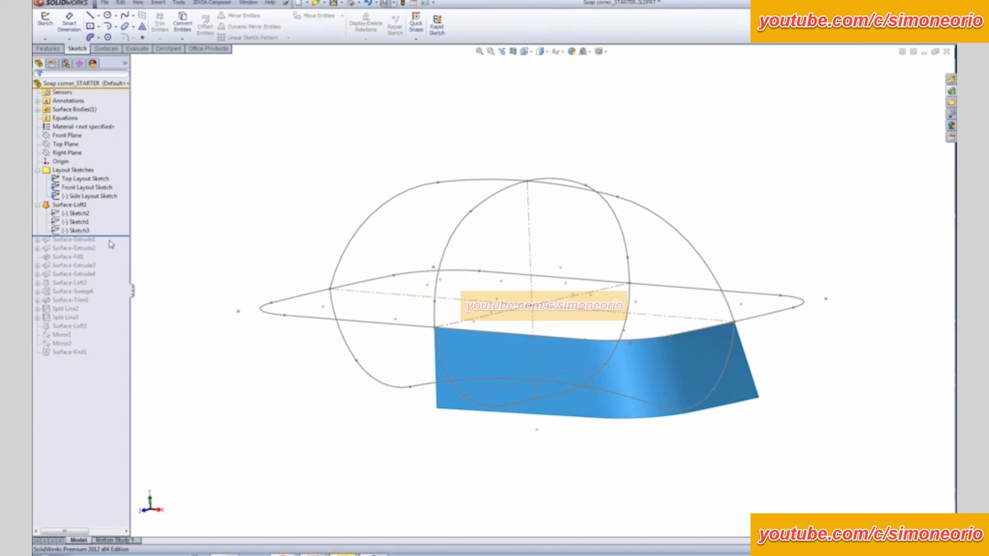
{"action": "left_click", "coordinate": [80, 231]}
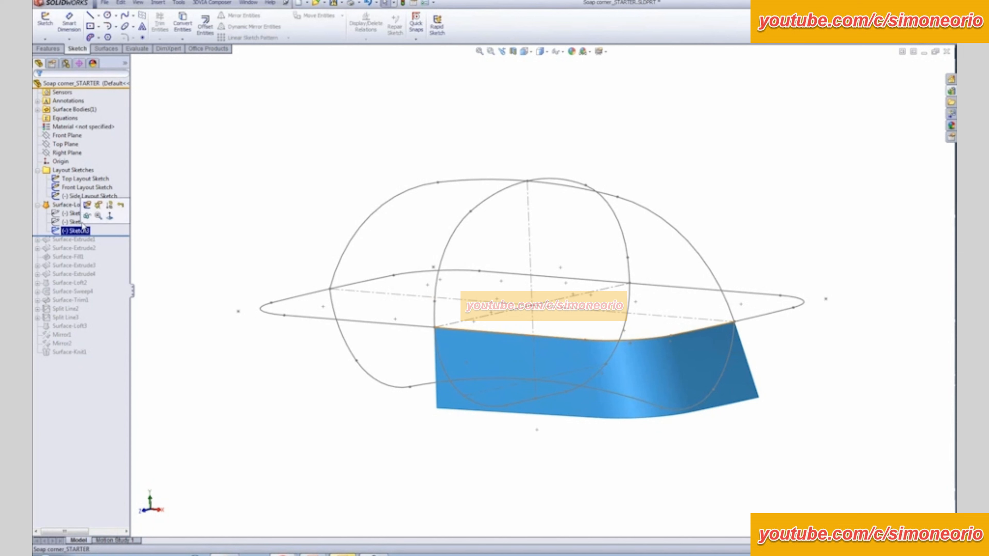
{"action": "left_click", "coordinate": [87, 213]}
{"action": "middle_click_drag", "start_coordinate": [254, 179], "coordinate": [238, 230]}
{"action": "scroll", "coordinate": [239, 230], "scroll_direction": "down", "scroll_amount": 1}
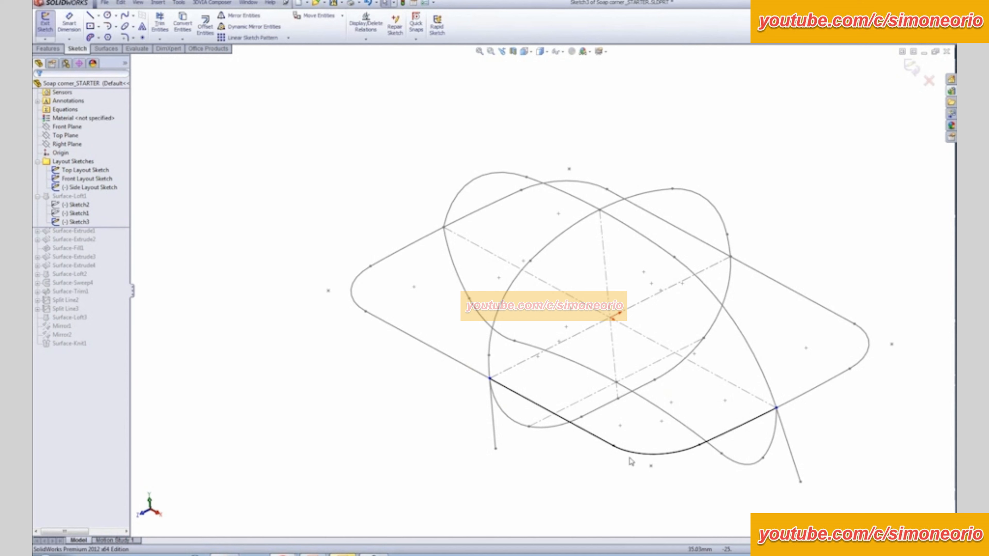
{"action": "left_click", "coordinate": [587, 437]}
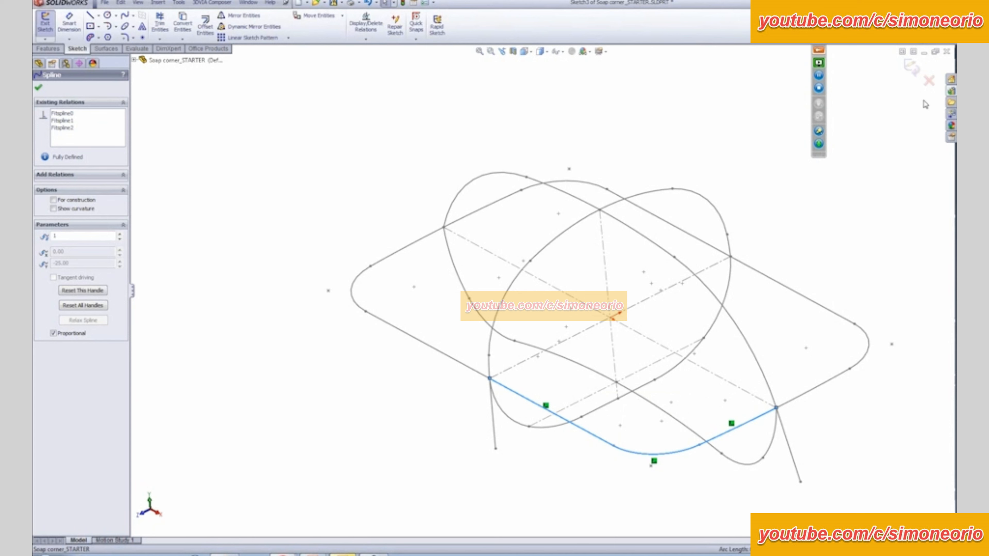
{"action": "left_click", "coordinate": [911, 67]}
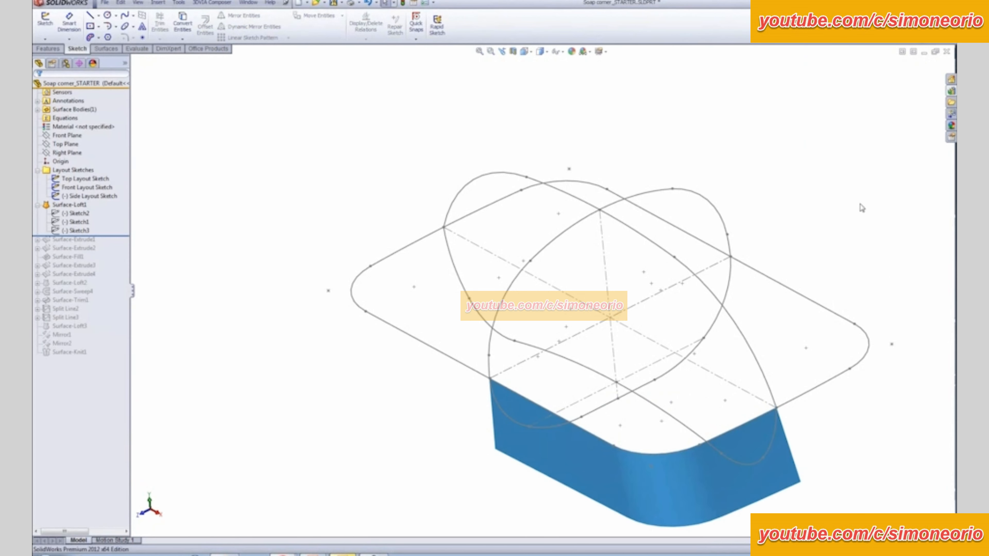
Review the profiles and guide curve in the Surface-Loft1 definition and accept it as is.
{"action": "left_click", "coordinate": [69, 205]}
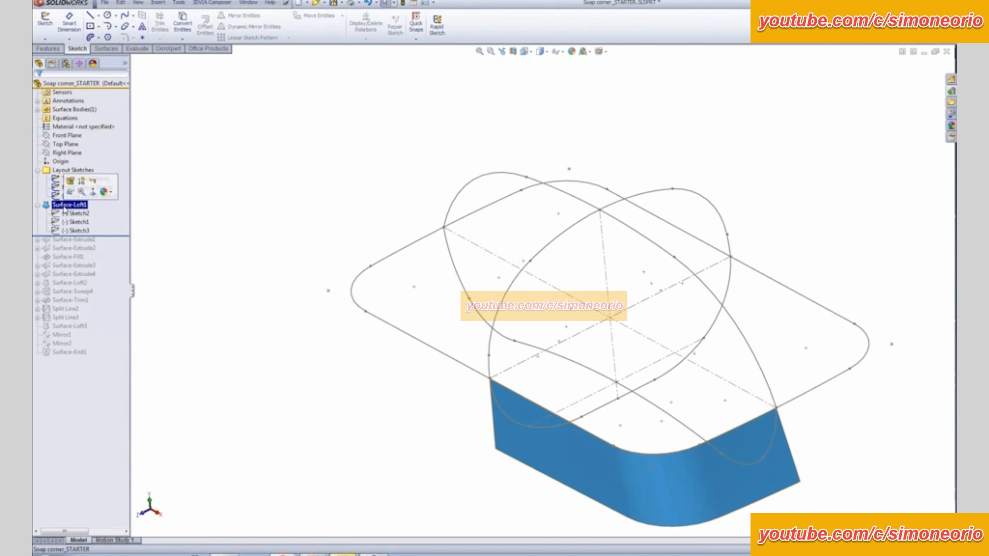
{"action": "left_click", "coordinate": [71, 186]}
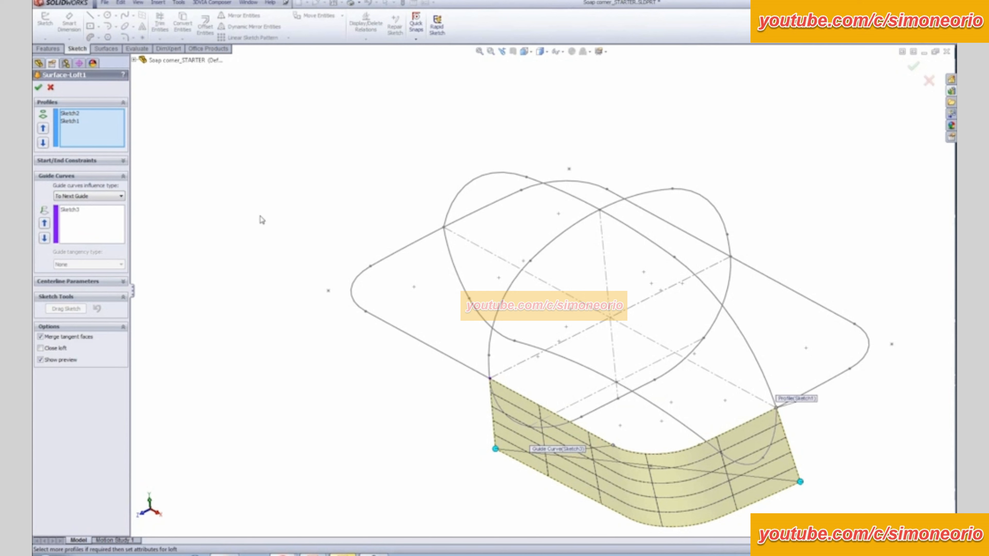
{"action": "left_click", "coordinate": [39, 88]}
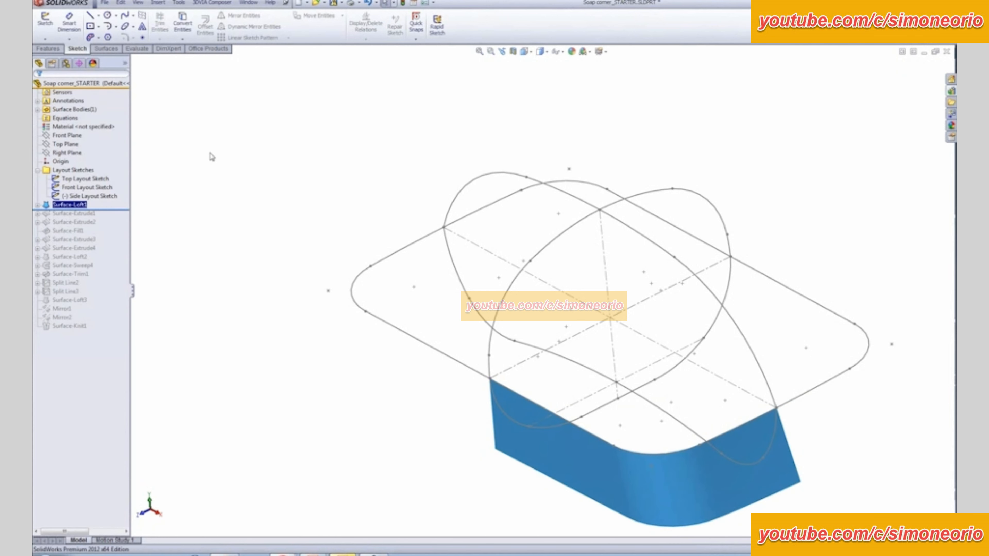
Roll the feature history forward to include Surface-Extrude1.
{"action": "left_click", "coordinate": [127, 212]}
{"action": "left_click_drag", "start_coordinate": [127, 213], "coordinate": [129, 219]}
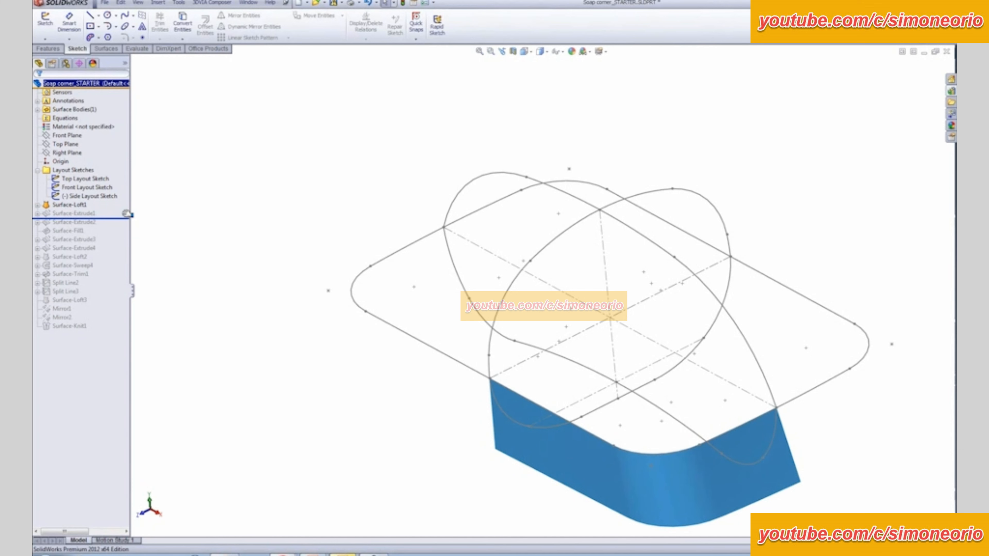
{"action": "mouse_move", "coordinate": [536, 315]}
{"action": "middle_mouse_down"}
{"action": "mouse_move", "coordinate": [504, 269]}
{"action": "mouse_move", "coordinate": [518, 270]}
{"action": "middle_mouse_up"}
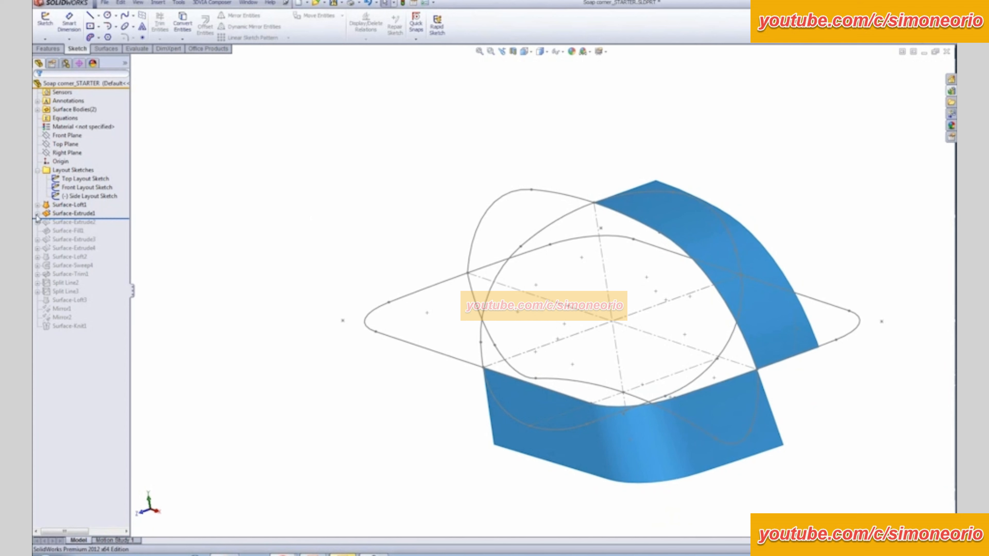
Roll the feature history forward one more feature to include Surface-Extrude2.
{"action": "left_click", "coordinate": [44, 214]}
{"action": "left_click", "coordinate": [135, 222]}
{"action": "left_click_drag", "start_coordinate": [128, 218], "coordinate": [129, 230]}
{"action": "mouse_move", "coordinate": [251, 257]}
{"action": "middle_mouse_down"}
{"action": "mouse_move", "coordinate": [203, 225]}
{"action": "mouse_move", "coordinate": [250, 259]}
{"action": "middle_mouse_up"}
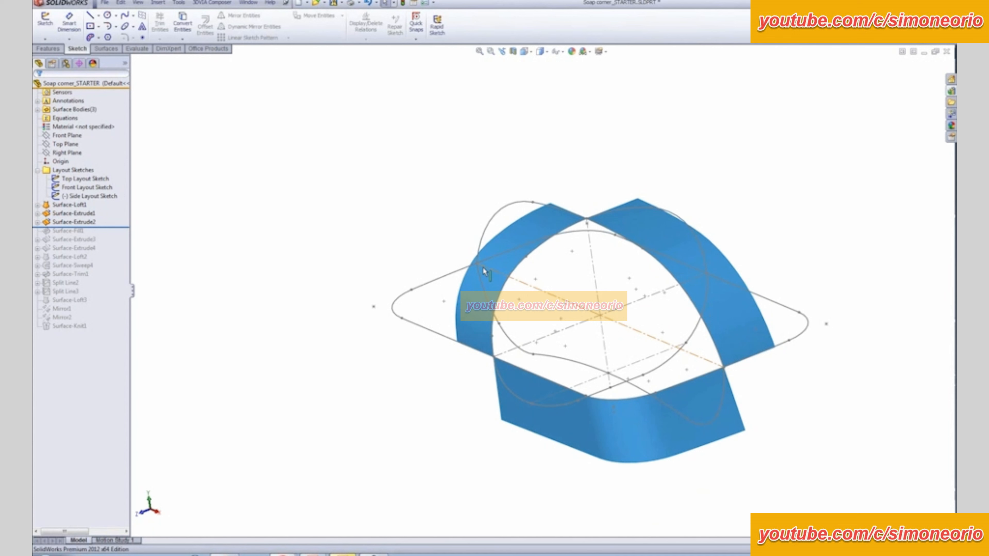
Roll the feature history forward to include Surface-Fill1 and open its definition.
{"action": "left_click", "coordinate": [121, 228]}
{"action": "left_click_drag", "start_coordinate": [117, 240], "coordinate": [111, 235]}
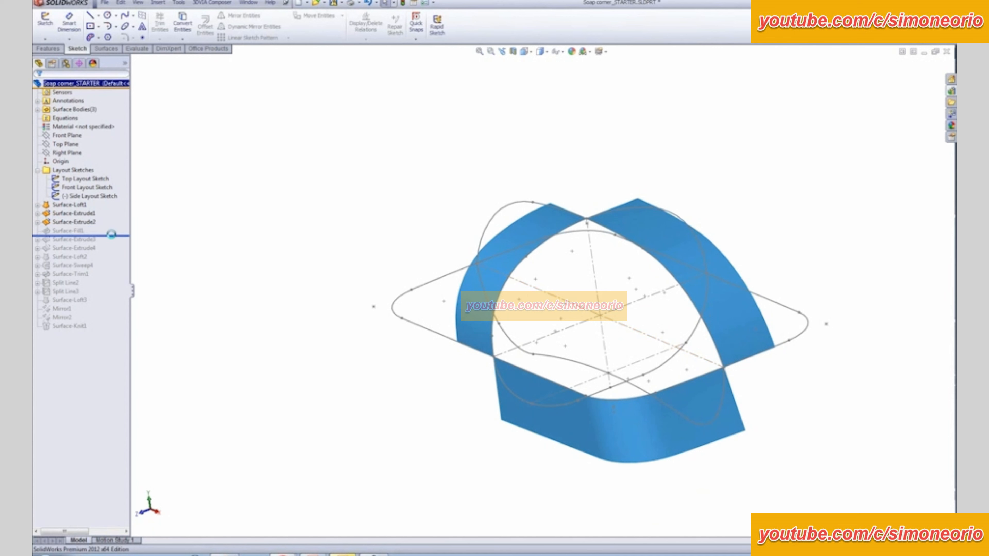
{"action": "left_click", "coordinate": [70, 231]}
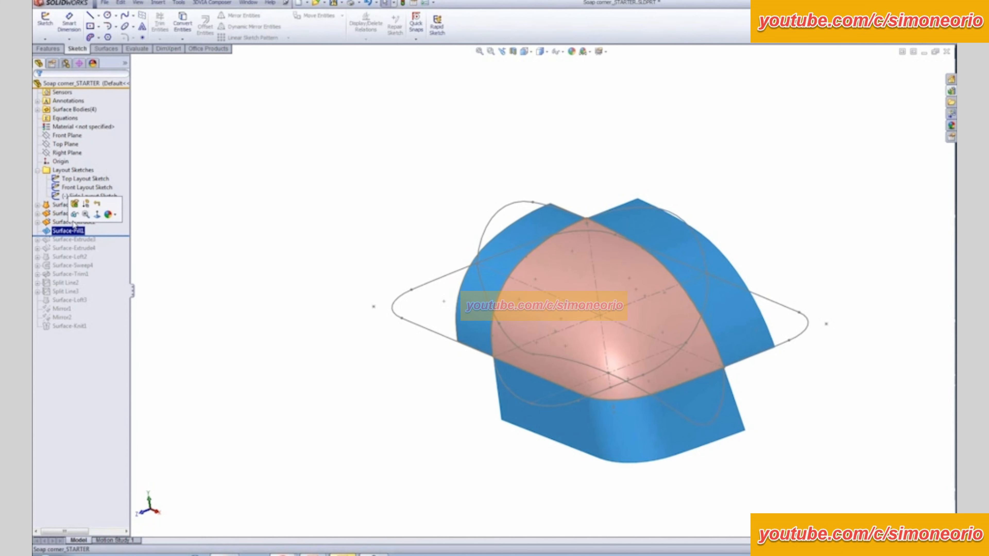
{"action": "left_click", "coordinate": [75, 205]}
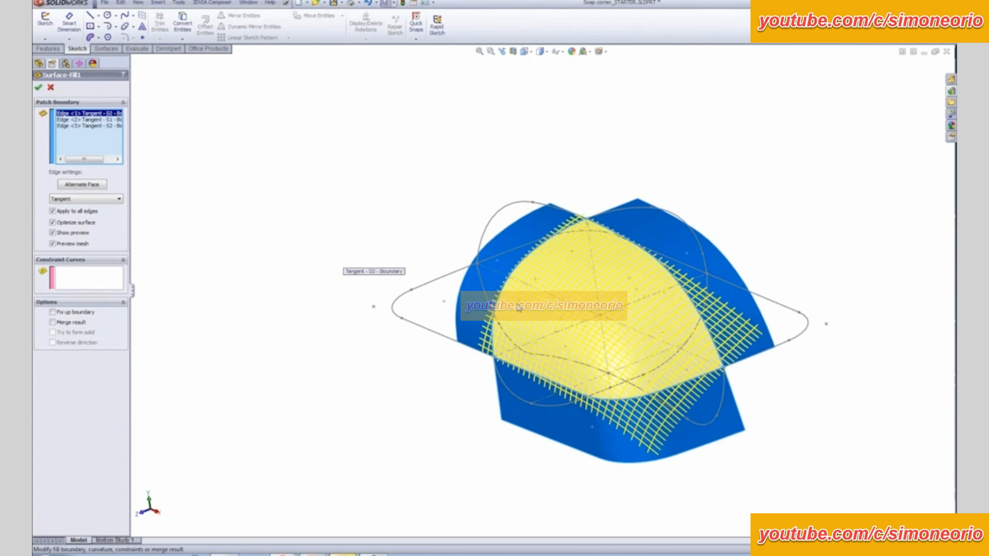
Examine Surface-Fill1's tangent patch boundary, empty constraint curves and mesh preview from several angles, leaving the definition without changes.
{"action": "scroll", "coordinate": [736, 297], "scroll_direction": "down", "scroll_amount": 3}
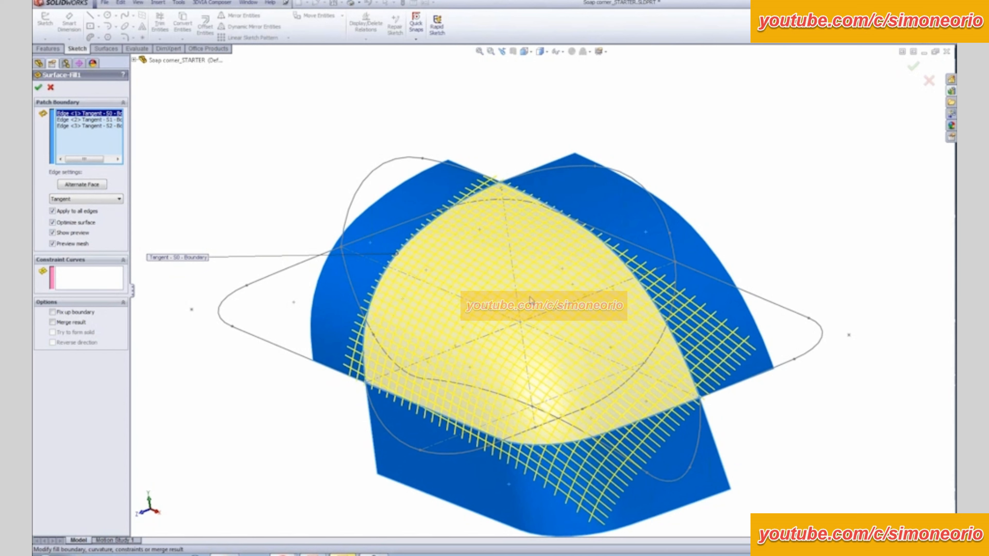
{"action": "mouse_move", "coordinate": [646, 298]}
{"action": "middle_mouse_down"}
{"action": "mouse_move", "coordinate": [561, 280]}
{"action": "mouse_move", "coordinate": [569, 257]}
{"action": "mouse_move", "coordinate": [577, 267]}
{"action": "middle_mouse_up"}
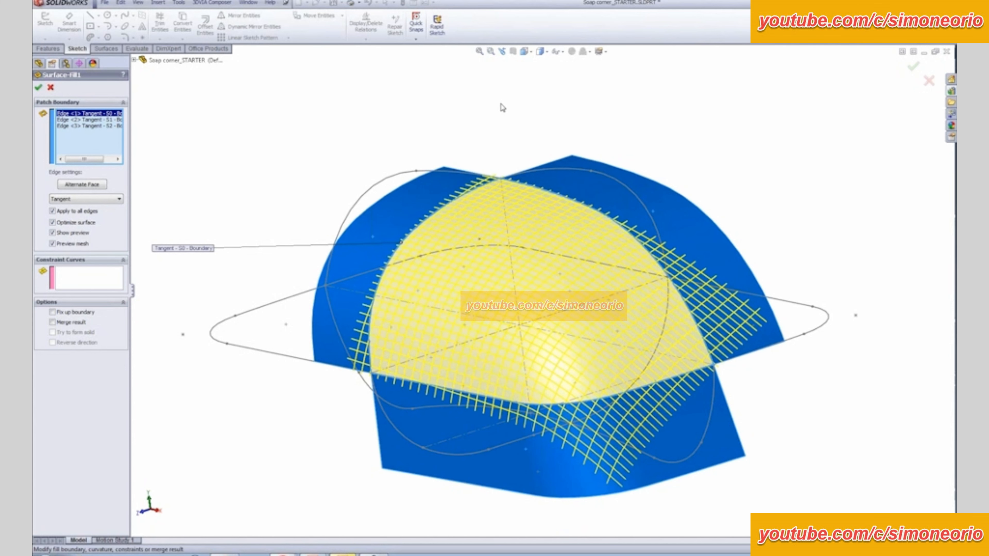
{"action": "scroll", "coordinate": [500, 107], "scroll_direction": "up", "scroll_amount": 1}
{"action": "middle_click_drag", "start_coordinate": [499, 107], "coordinate": [500, 135]}
{"action": "scroll", "coordinate": [500, 135], "scroll_direction": "down", "scroll_amount": 1}
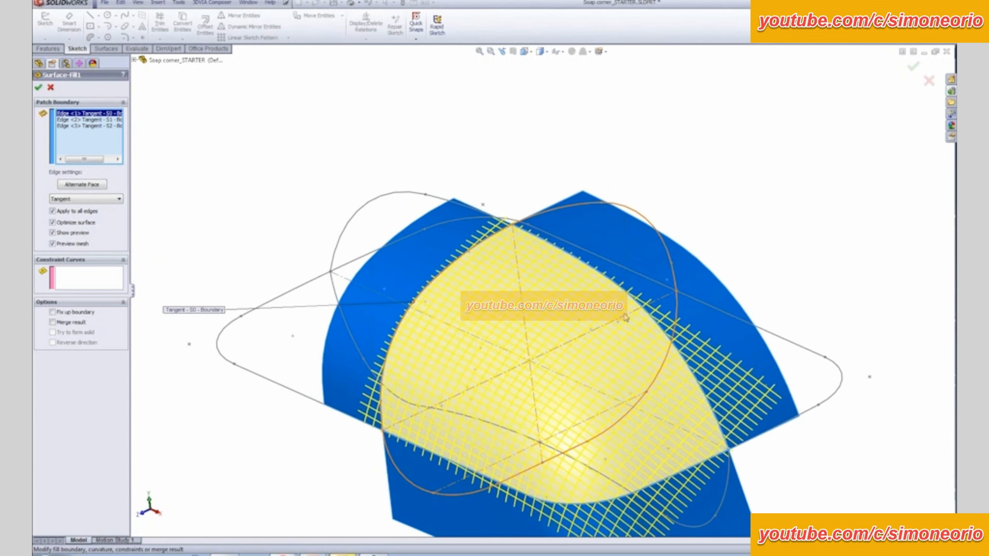
{"action": "scroll", "coordinate": [635, 326], "scroll_direction": "up", "scroll_amount": 1}
{"action": "scroll", "coordinate": [636, 511], "scroll_direction": "down", "scroll_amount": 1}
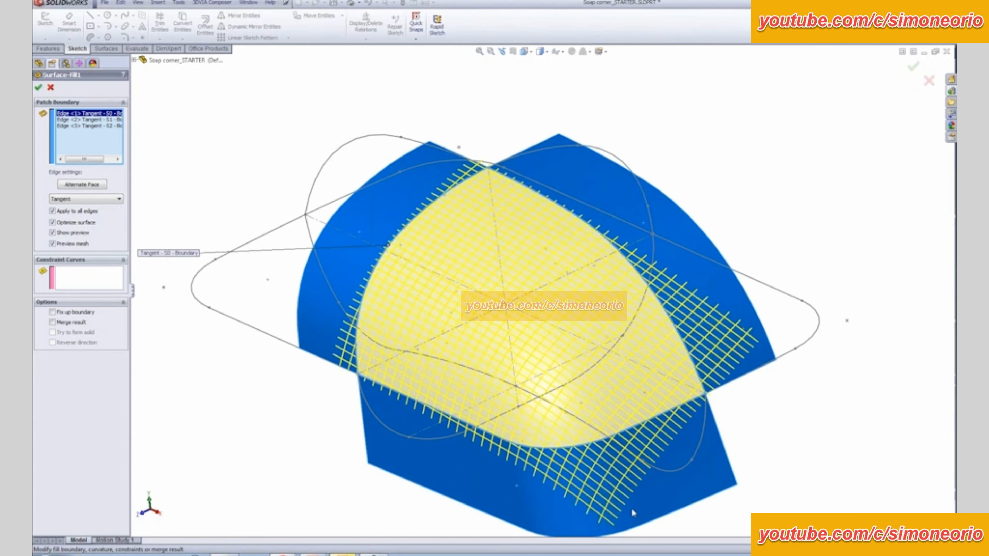
{"action": "middle_click_drag", "start_coordinate": [608, 411], "coordinate": [277, 303]}
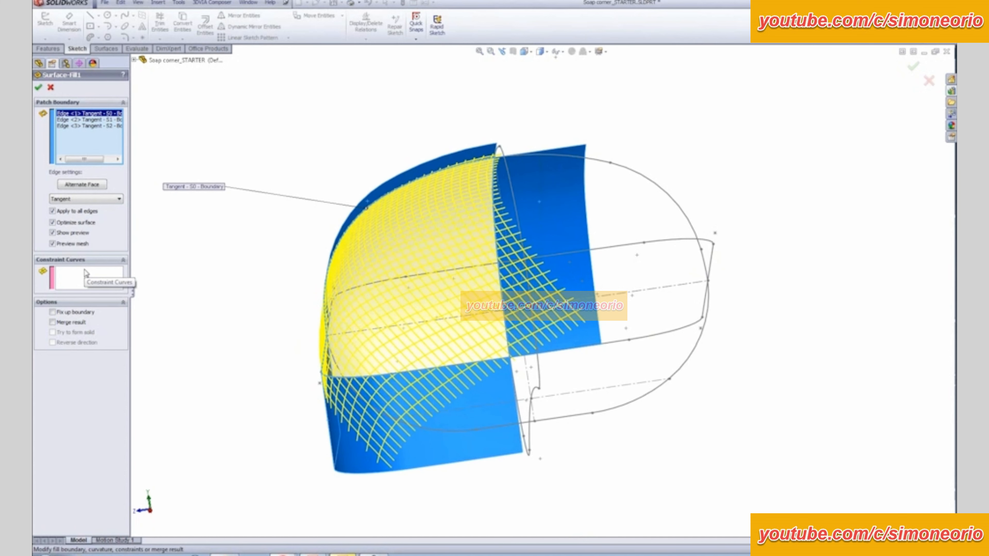
{"action": "middle_click_drag", "start_coordinate": [230, 287], "coordinate": [309, 241]}
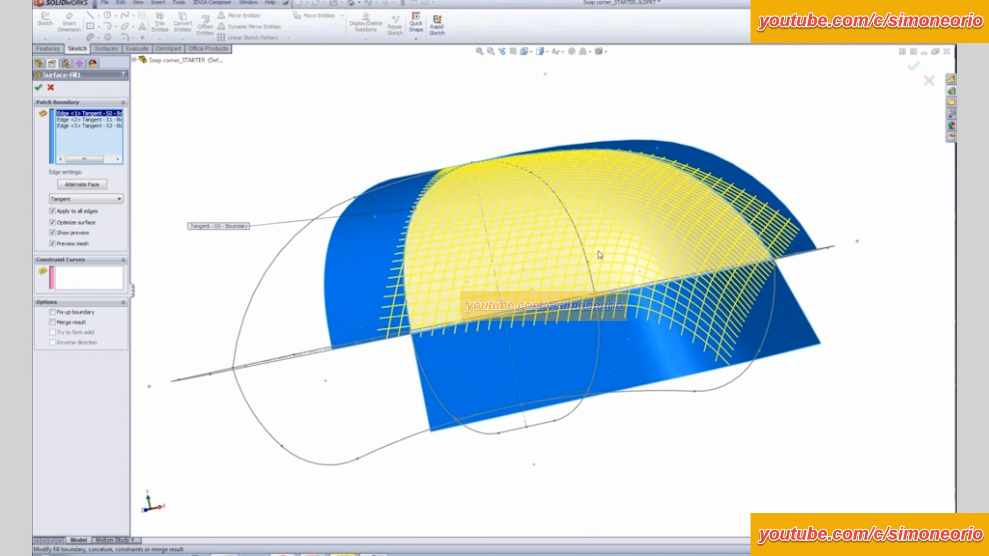
{"action": "middle_click_drag", "start_coordinate": [690, 259], "coordinate": [580, 281]}
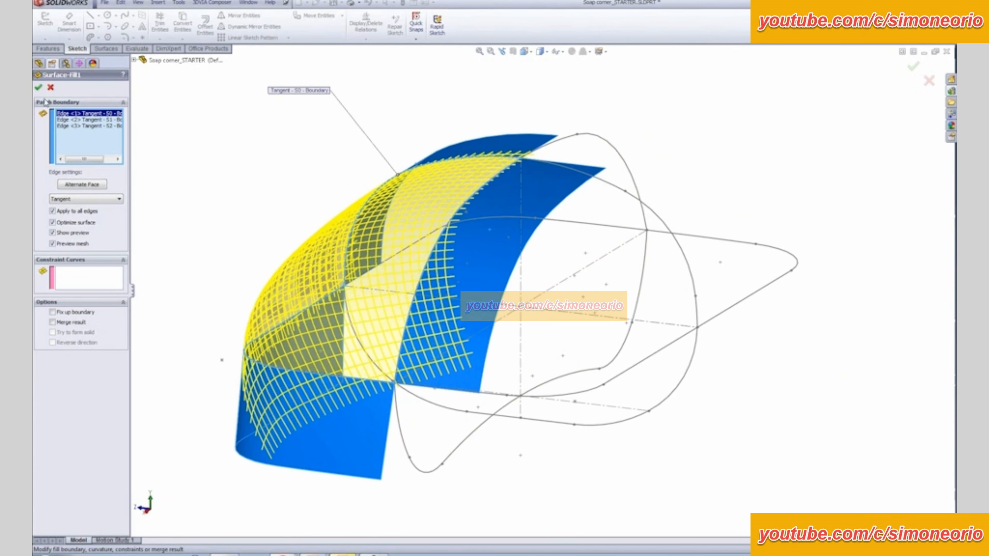
{"action": "left_click", "coordinate": [50, 88]}
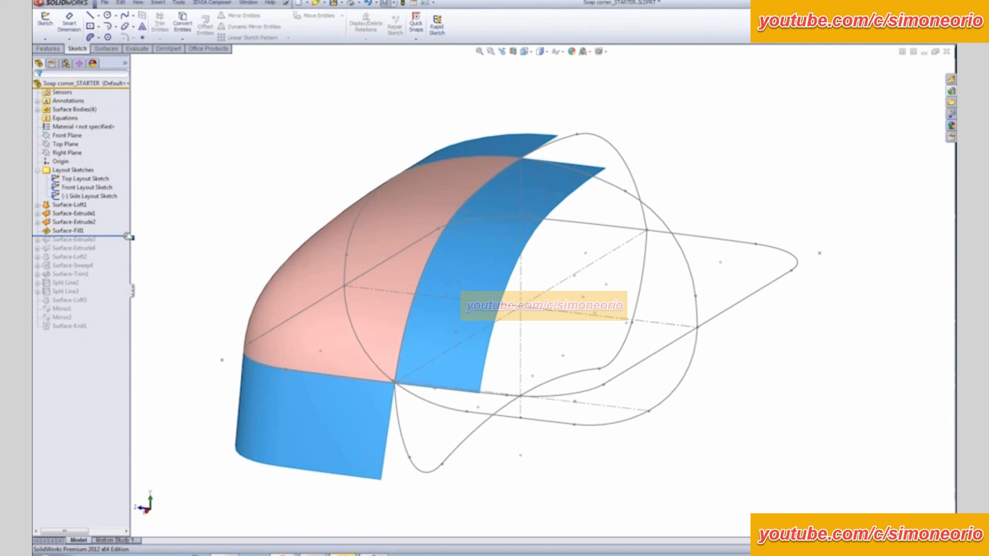
Roll back to before Surface-Fill1 and create a reference plane through the Side Layout Sketch's vertical centerline and the Top Layout Sketch's rounded-corner point.
{"action": "left_click_drag", "start_coordinate": [127, 236], "coordinate": [126, 233]}
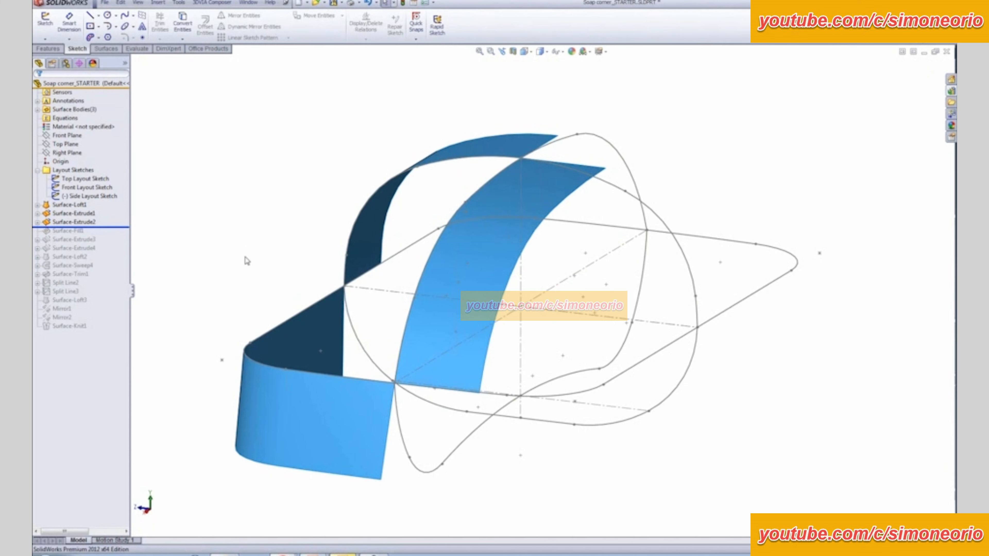
{"action": "middle_click_drag", "start_coordinate": [246, 221], "coordinate": [284, 247]}
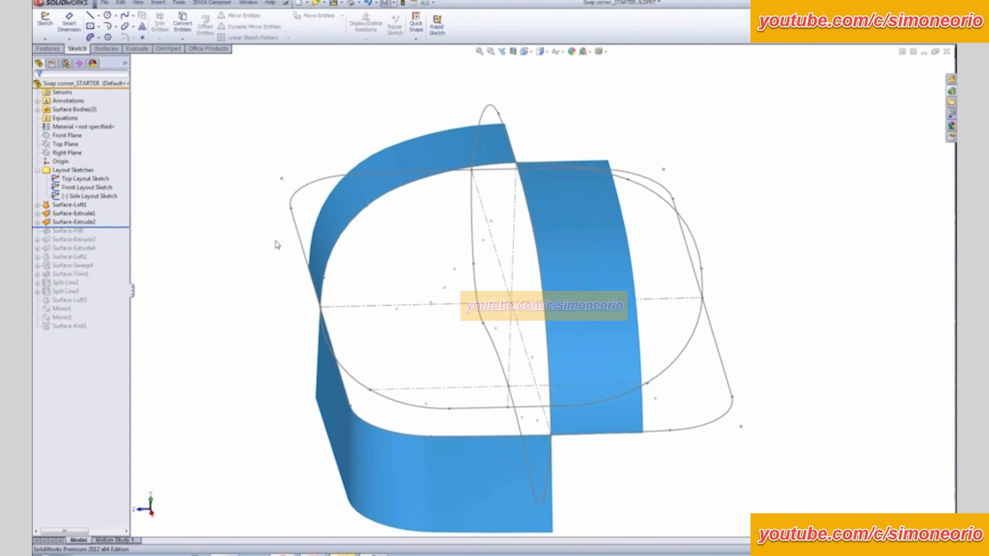
{"action": "left_click", "coordinate": [54, 51]}
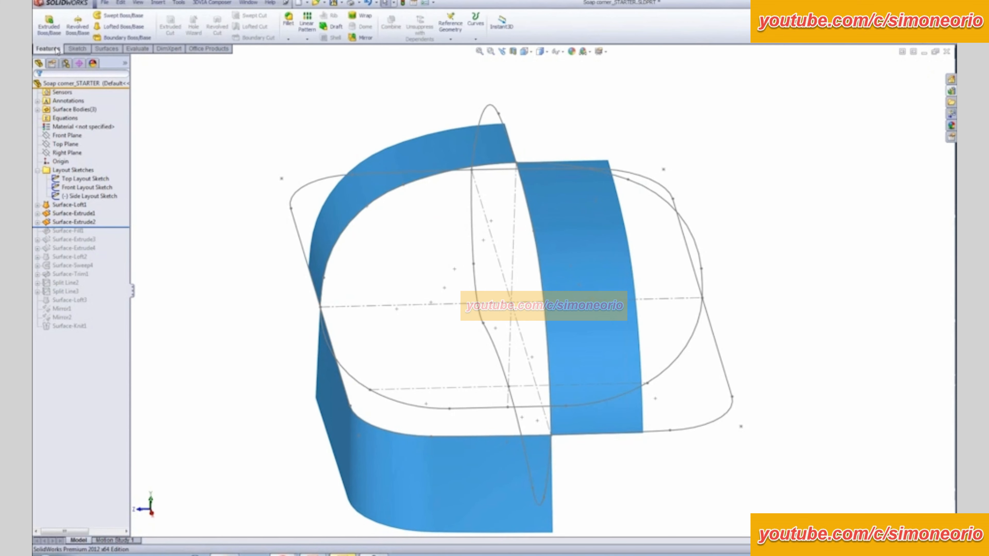
{"action": "left_click", "coordinate": [454, 34]}
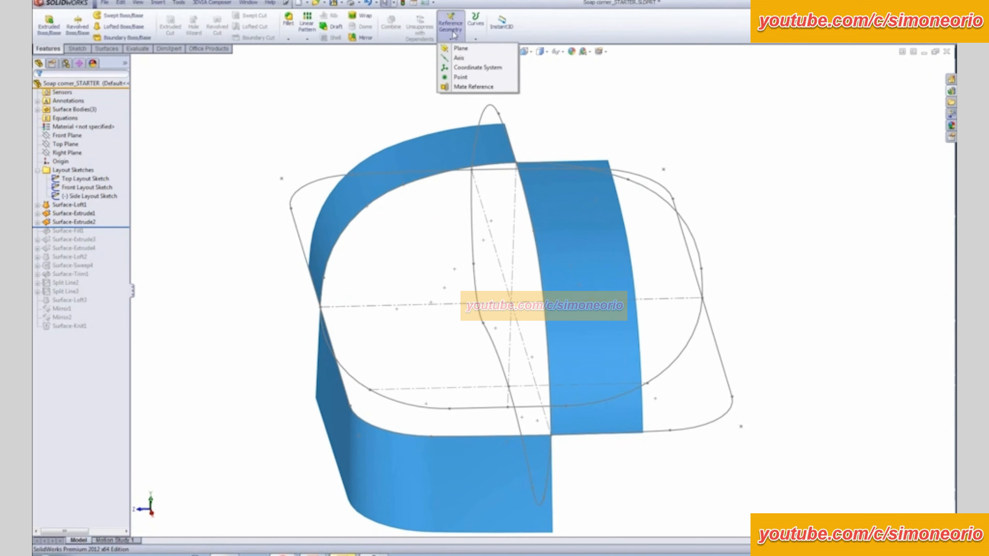
{"action": "left_click", "coordinate": [460, 48]}
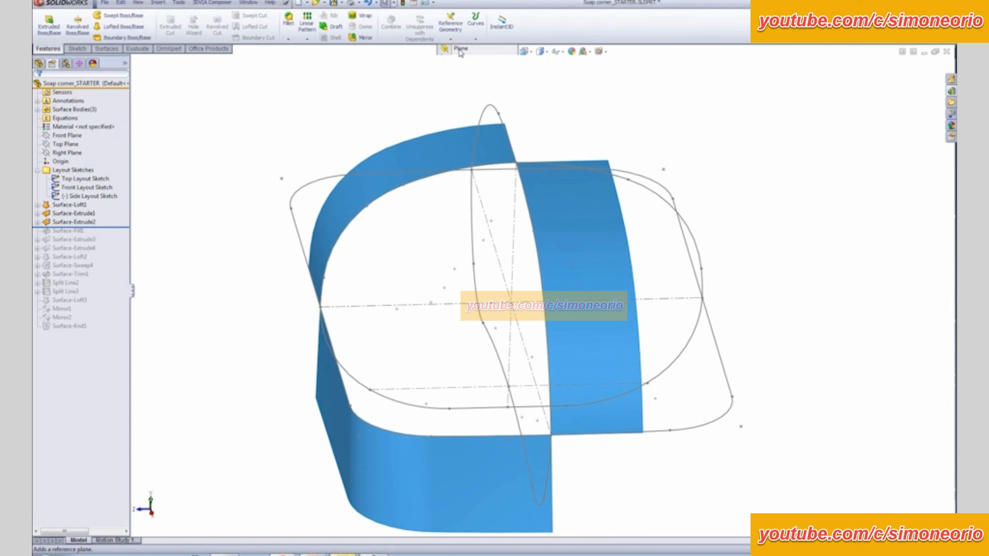
{"action": "left_click", "coordinate": [515, 227]}
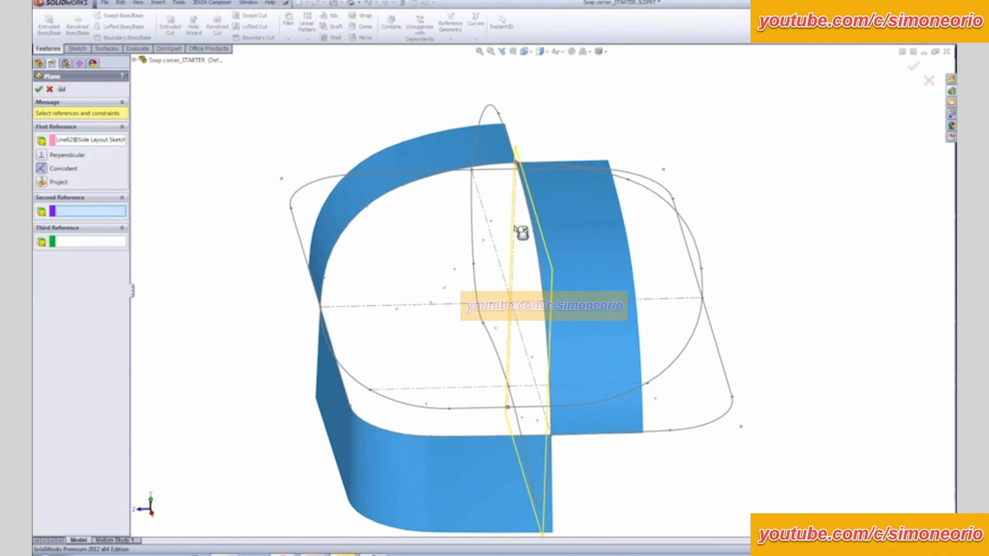
{"action": "left_click", "coordinate": [351, 406]}
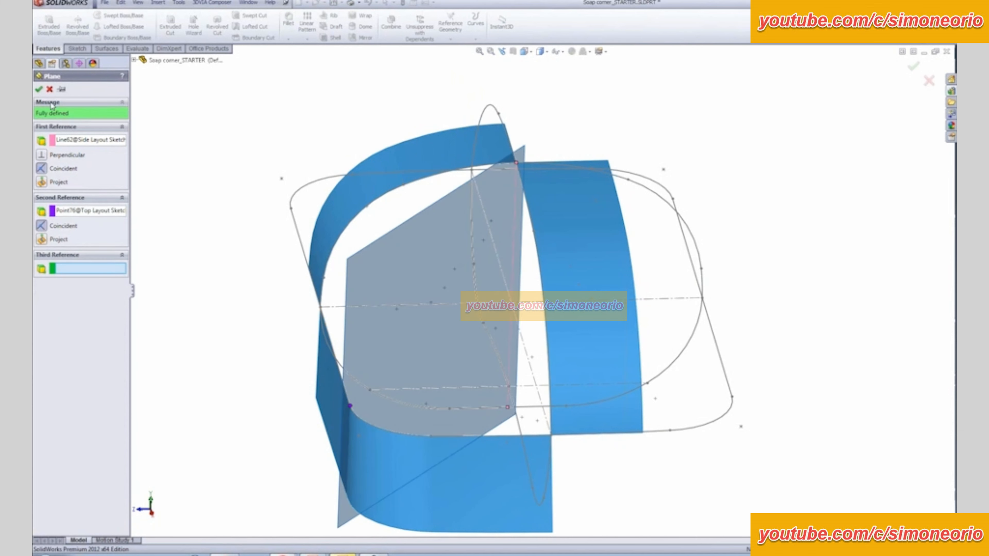
{"action": "left_click", "coordinate": [39, 90]}
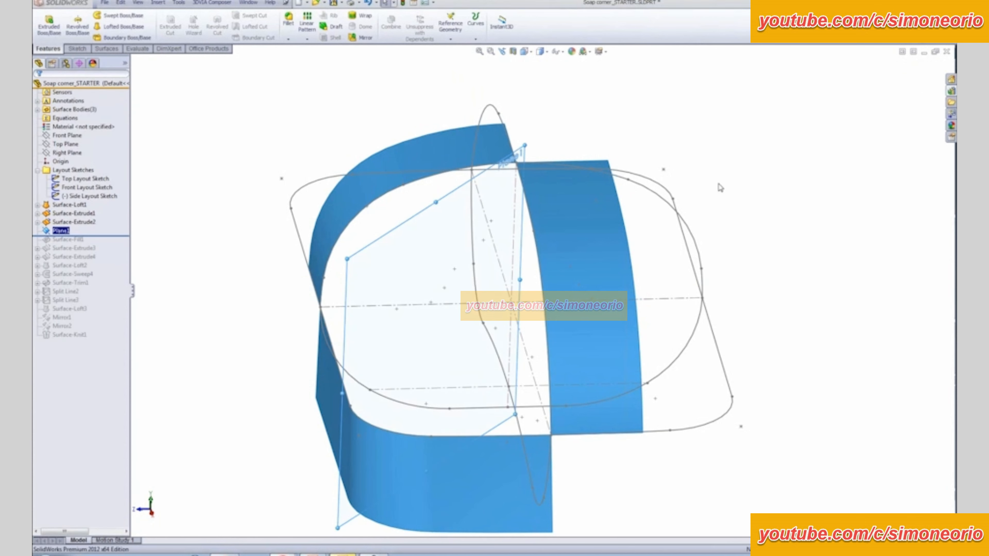
Sketch a two-point spline on the new plane from the apex of the extruded surfaces to the rounded corner of the lofted surface.
{"action": "middle_click_drag", "start_coordinate": [529, 215], "coordinate": [483, 164]}
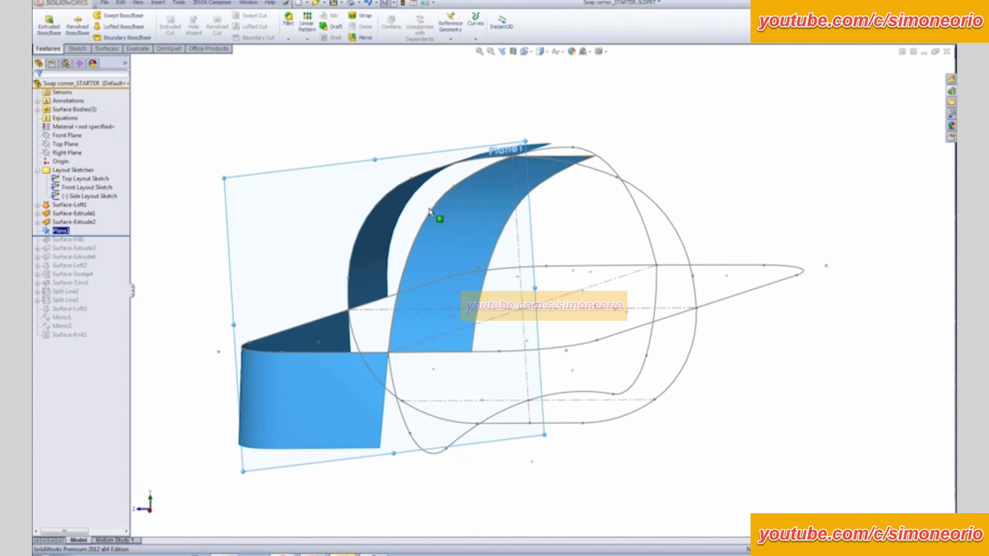
{"action": "left_click", "coordinate": [402, 153]}
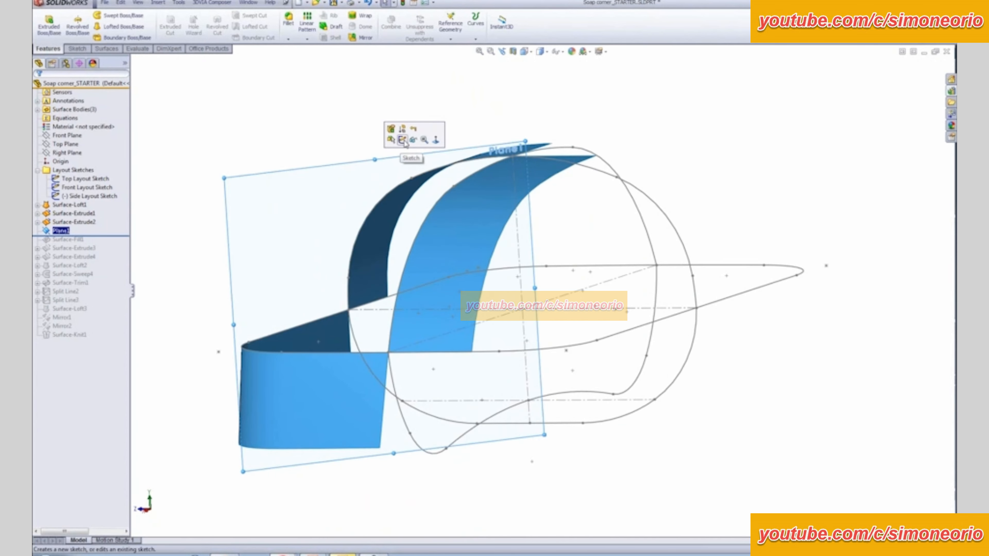
{"action": "left_click", "coordinate": [403, 141]}
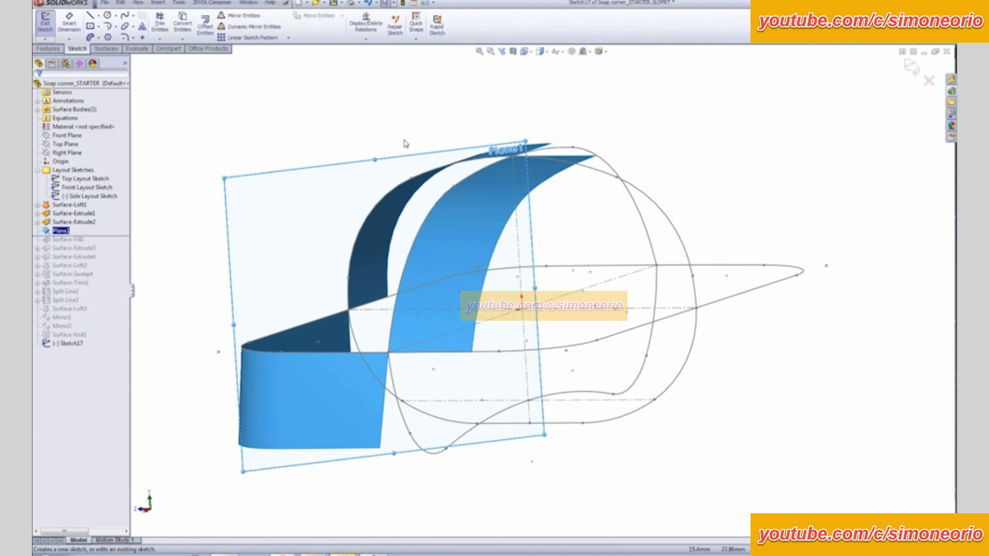
{"action": "middle_click_drag", "start_coordinate": [428, 196], "coordinate": [453, 201]}
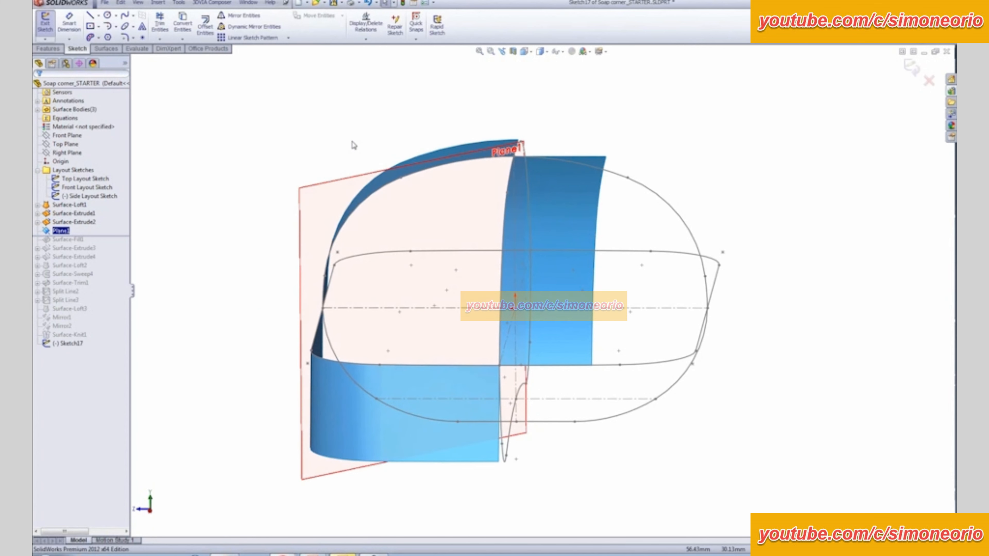
{"action": "key", "text": "s"}
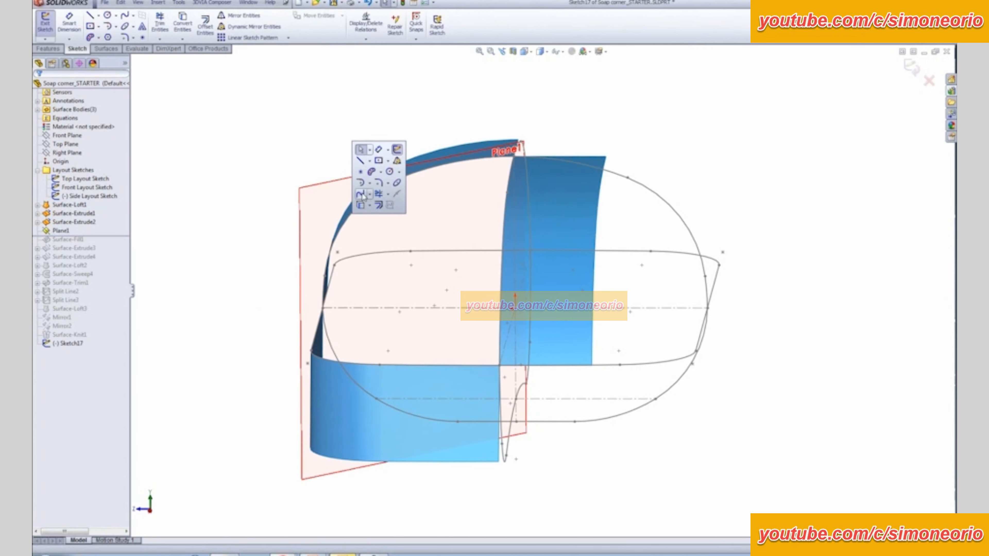
{"action": "left_click", "coordinate": [362, 194]}
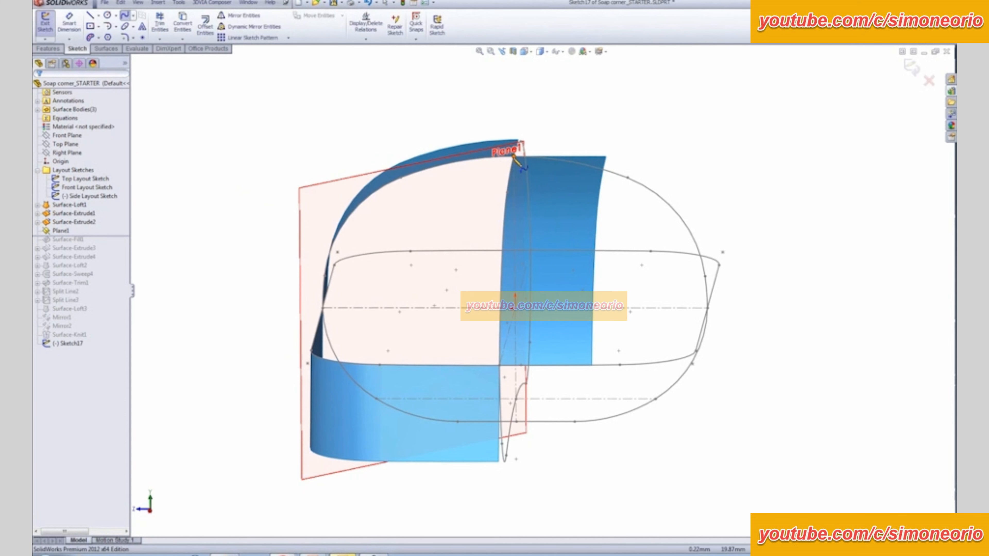
{"action": "left_click", "coordinate": [520, 165]}
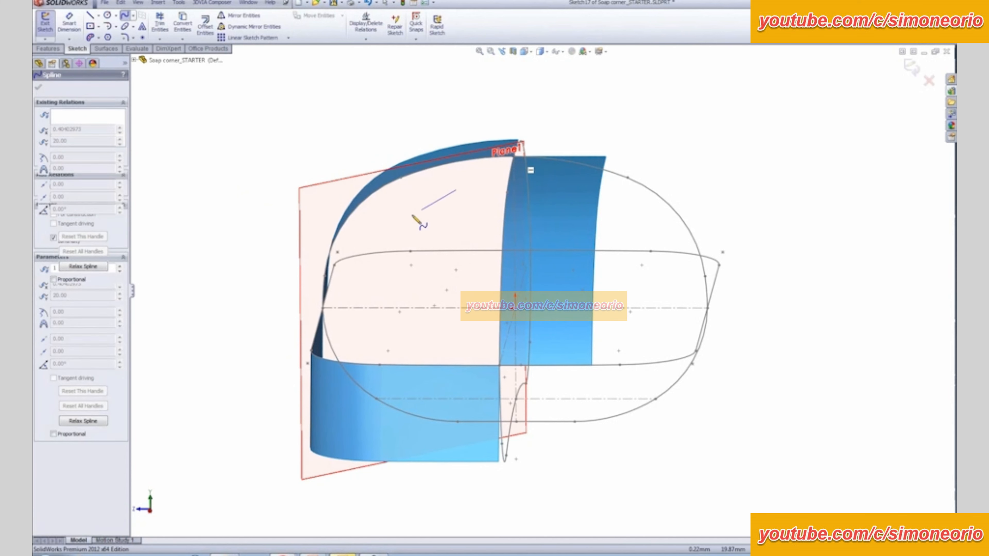
{"action": "left_click", "coordinate": [311, 350]}
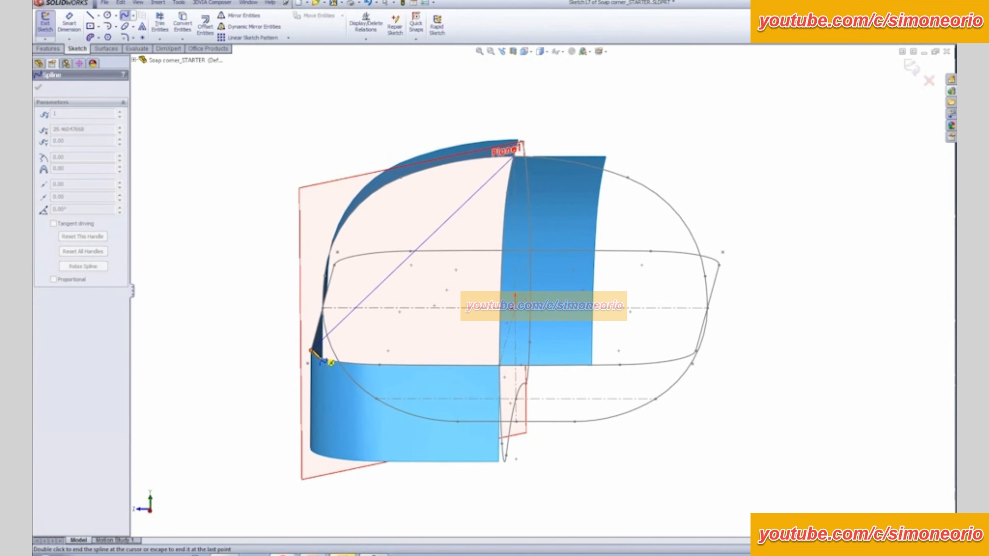
{"action": "key", "text": "Escape"}
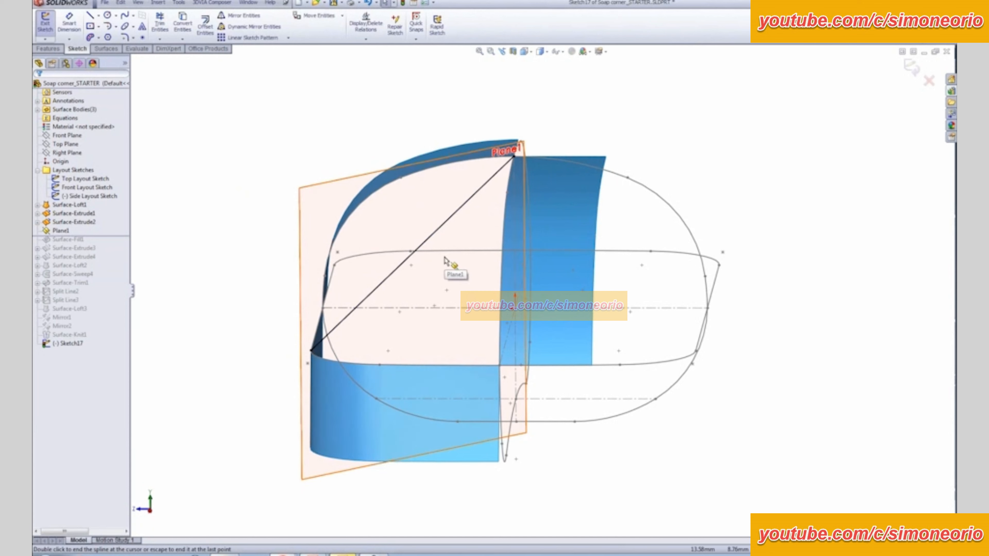
Bow the spline outward into a smooth arch by adjusting the tangent handles at its apex and corner ends, and accept its properties.
{"action": "left_click", "coordinate": [453, 221]}
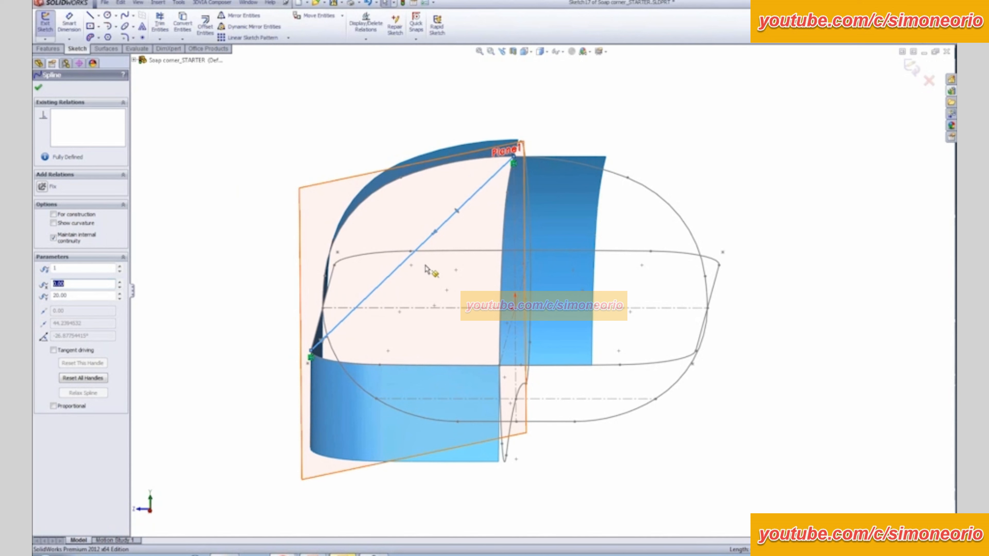
{"action": "left_click", "coordinate": [455, 209]}
{"action": "left_click_drag", "start_coordinate": [451, 206], "coordinate": [445, 176]}
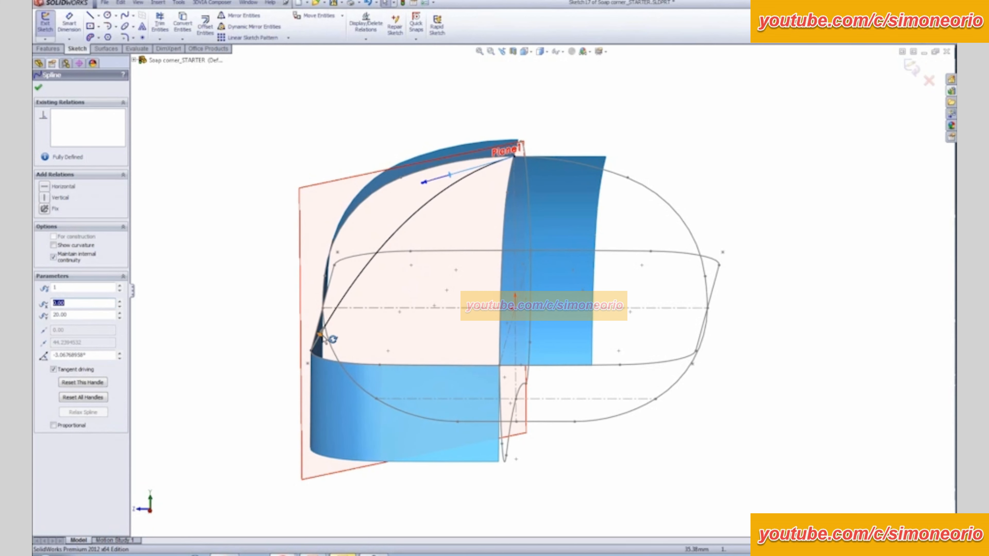
{"action": "scroll", "coordinate": [323, 336], "scroll_direction": "down", "scroll_amount": 3}
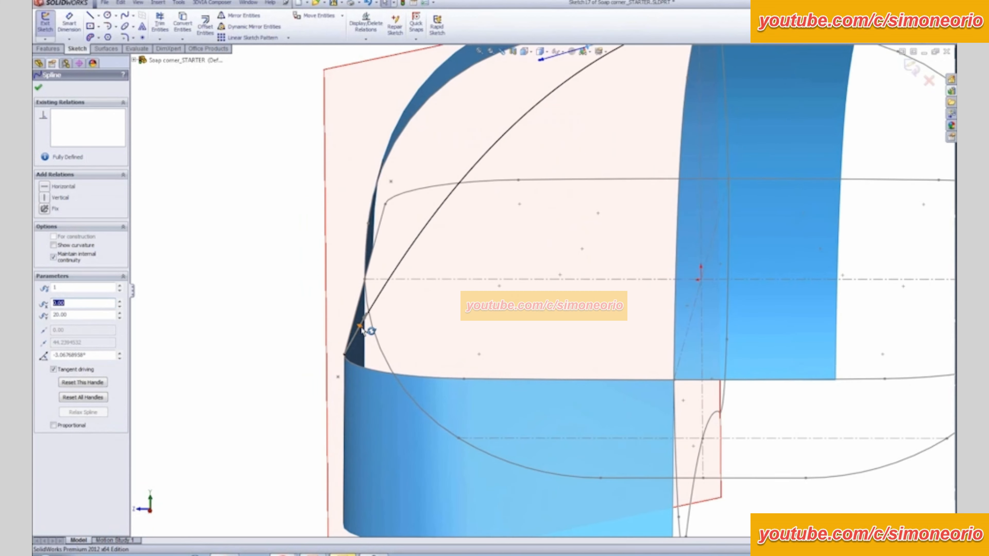
{"action": "left_click_drag", "start_coordinate": [361, 327], "coordinate": [350, 330]}
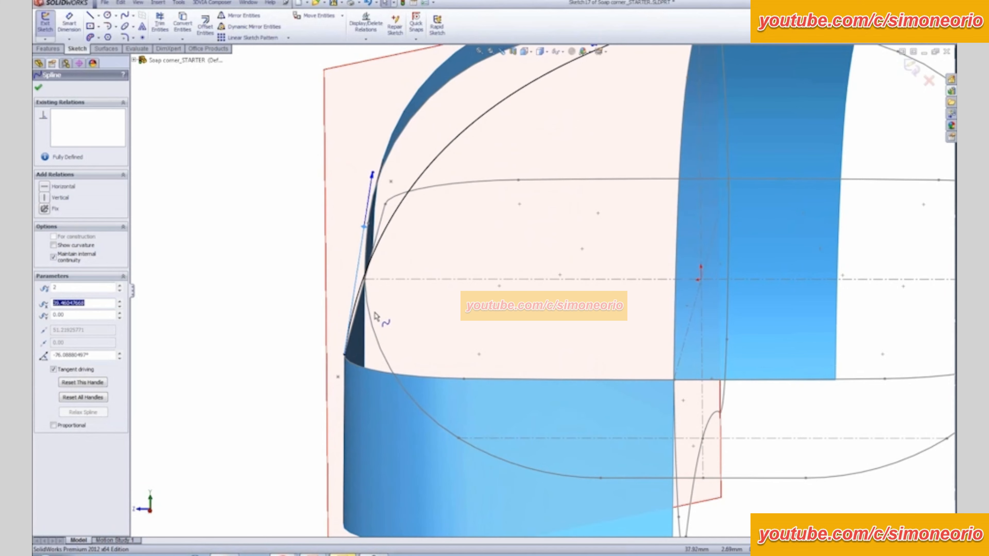
{"action": "scroll", "coordinate": [379, 316], "scroll_direction": "up", "scroll_amount": 3}
{"action": "mouse_move", "coordinate": [380, 316]}
{"action": "middle_mouse_down"}
{"action": "mouse_move", "coordinate": [530, 258]}
{"action": "mouse_move", "coordinate": [501, 255]}
{"action": "mouse_move", "coordinate": [537, 257]}
{"action": "middle_mouse_up"}
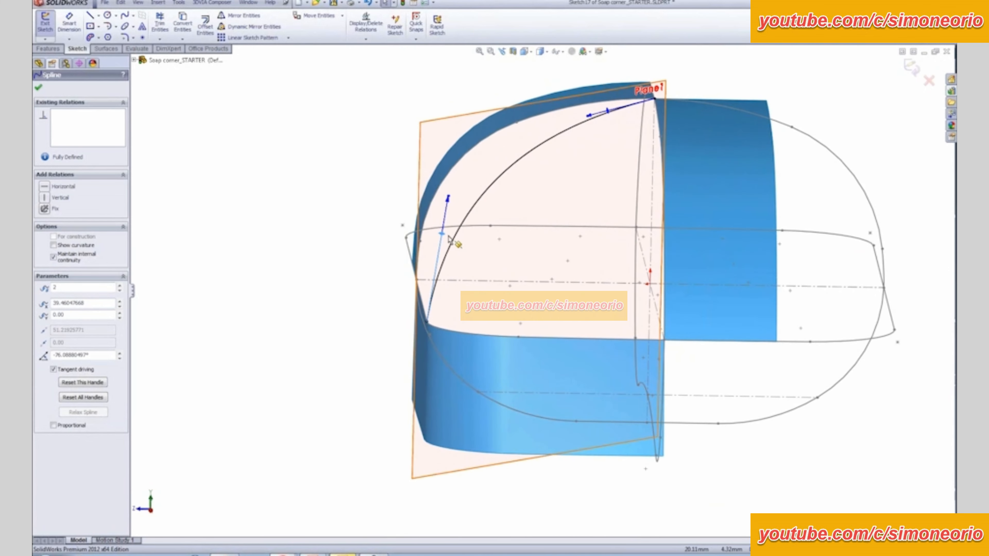
{"action": "left_click_drag", "start_coordinate": [443, 237], "coordinate": [449, 236]}
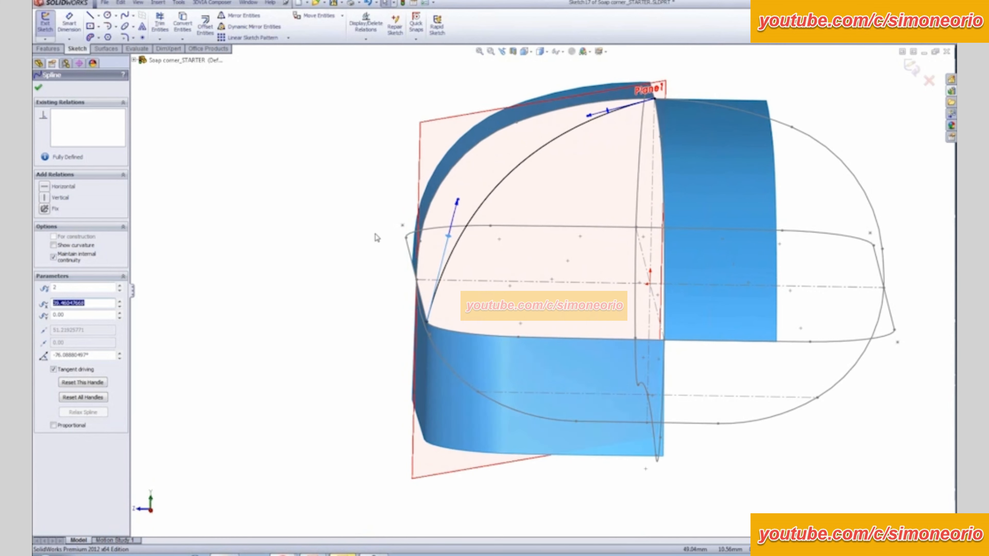
{"action": "left_click", "coordinate": [39, 88]}
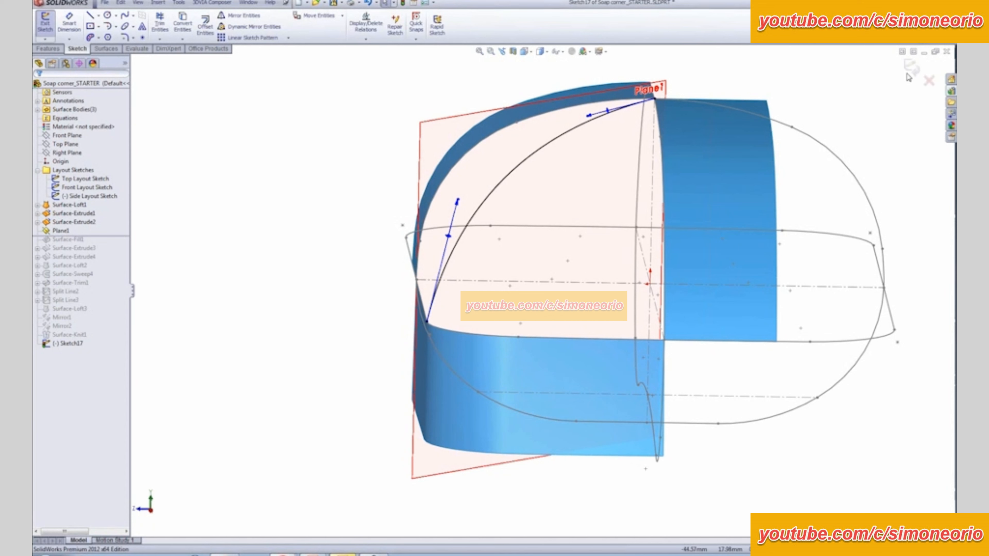
Finish the spline sketch and roll the model forward to include Surface-Fill1.
{"action": "left_click", "coordinate": [910, 64]}
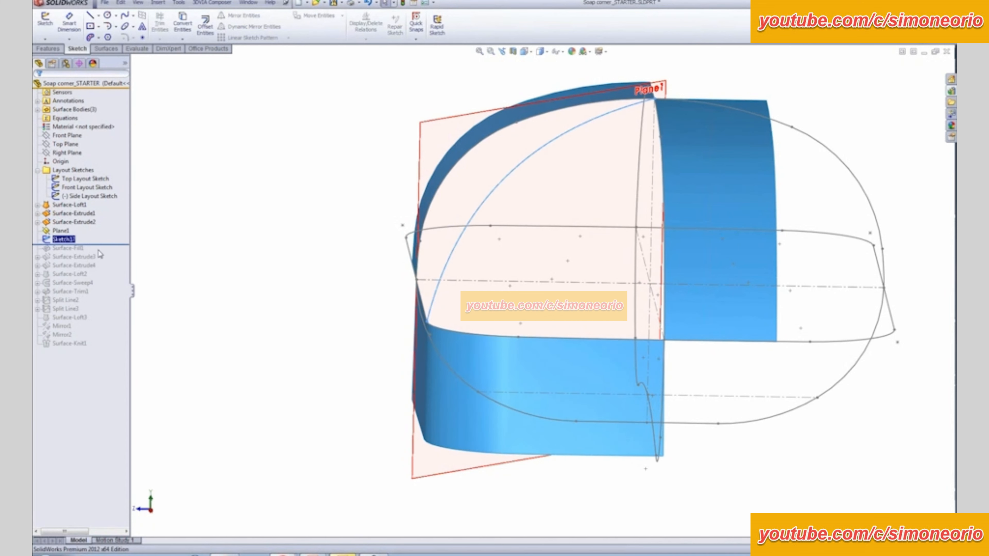
{"action": "left_click_drag", "start_coordinate": [114, 246], "coordinate": [111, 253]}
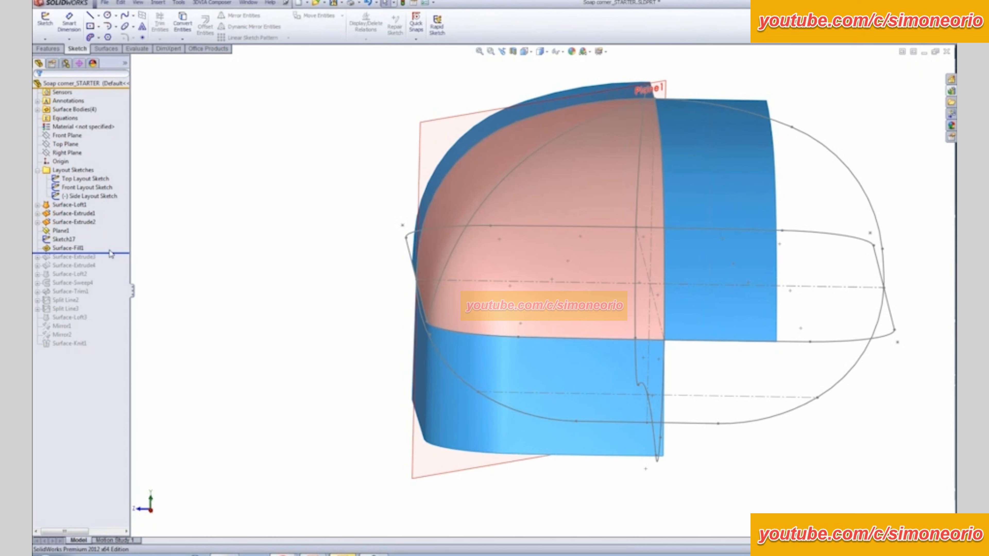
Edit Surface-Fill1 to use the spline sketch on the diagonal plane as its constraint curve, and accept the change.
{"action": "left_click", "coordinate": [63, 249]}
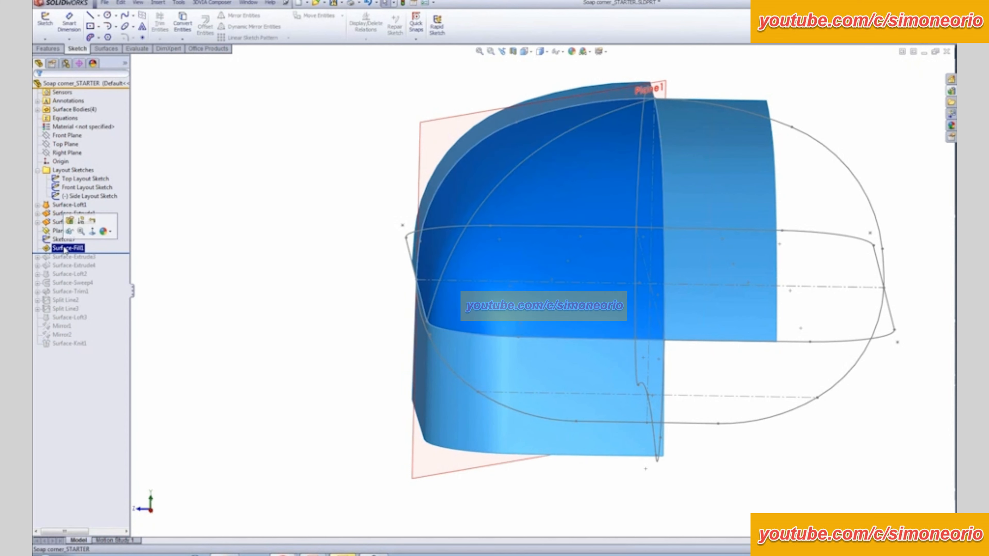
{"action": "left_click", "coordinate": [68, 221]}
{"action": "mouse_move", "coordinate": [293, 283]}
{"action": "middle_mouse_down"}
{"action": "mouse_move", "coordinate": [270, 259]}
{"action": "mouse_move", "coordinate": [284, 267]}
{"action": "middle_mouse_up"}
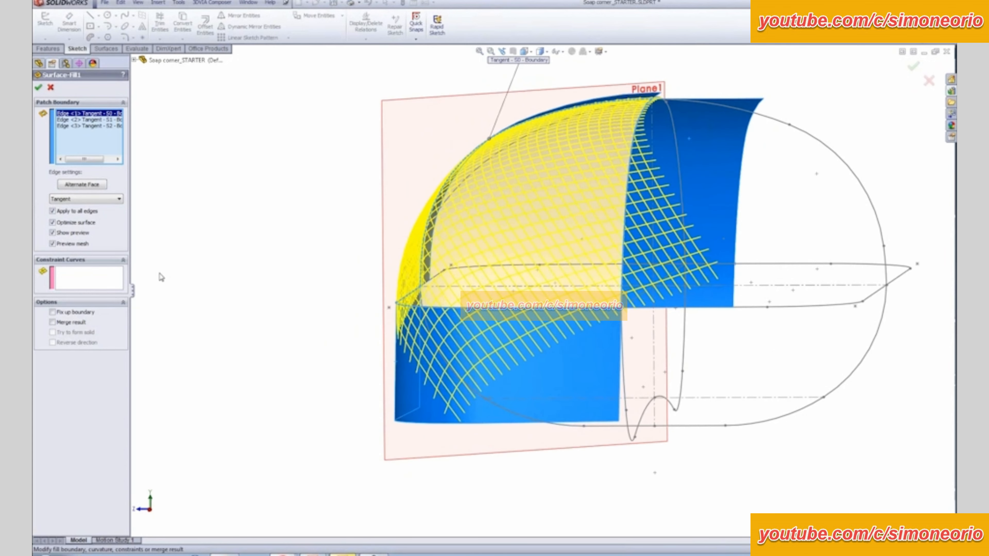
{"action": "left_click", "coordinate": [121, 284]}
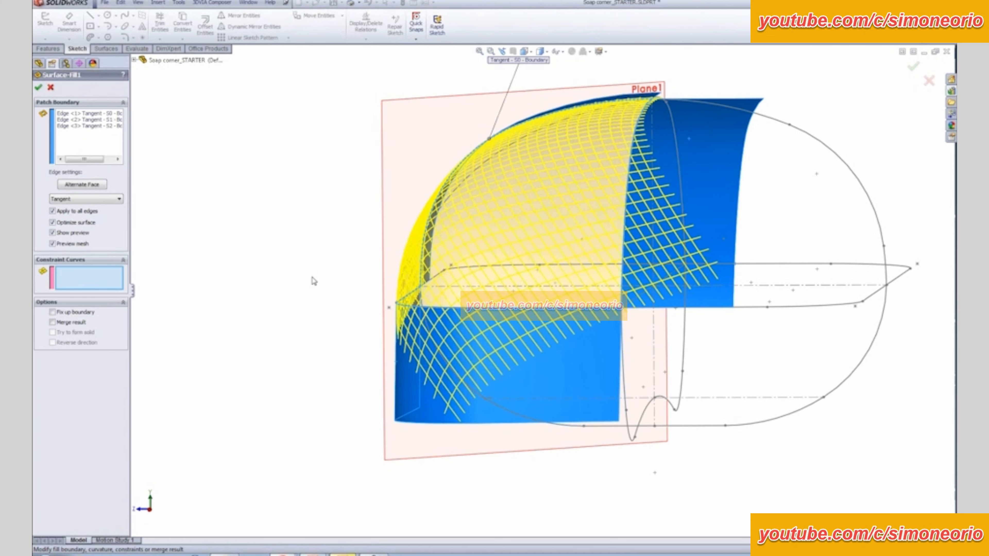
{"action": "mouse_move", "coordinate": [314, 281]}
{"action": "middle_mouse_down"}
{"action": "mouse_move", "coordinate": [698, 188]}
{"action": "mouse_move", "coordinate": [305, 327]}
{"action": "mouse_move", "coordinate": [133, 324]}
{"action": "mouse_move", "coordinate": [329, 352]}
{"action": "mouse_move", "coordinate": [540, 361]}
{"action": "mouse_move", "coordinate": [564, 354]}
{"action": "mouse_move", "coordinate": [600, 314]}
{"action": "mouse_move", "coordinate": [524, 295]}
{"action": "middle_mouse_up"}
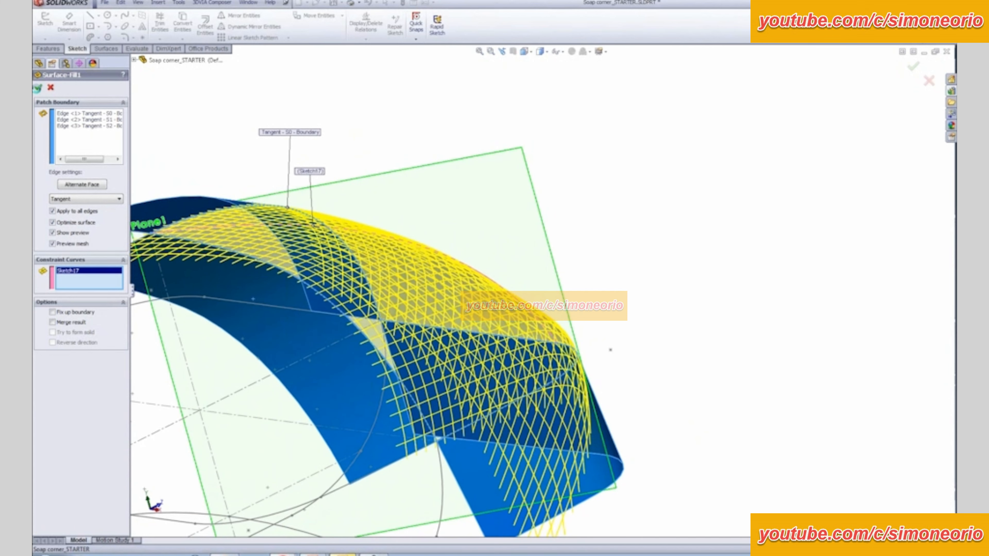
{"action": "left_click", "coordinate": [38, 87]}
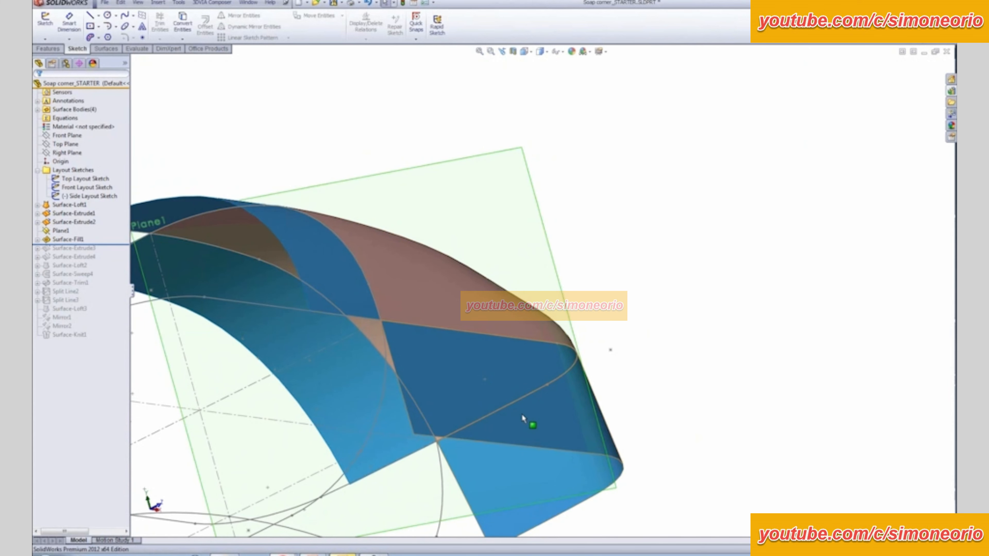
Examine the curvature of the constrained corner fill and its transitions to the neighbouring surfaces from several angles.
{"action": "middle_click_drag", "start_coordinate": [521, 414], "coordinate": [503, 461]}
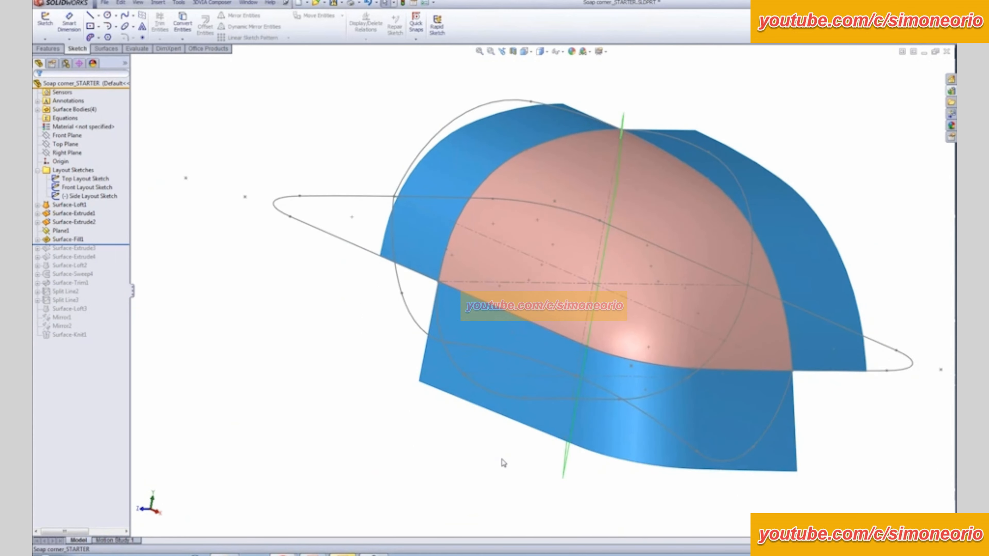
{"action": "middle_click_drag", "start_coordinate": [647, 400], "coordinate": [575, 401]}
{"action": "scroll", "coordinate": [381, 366], "scroll_direction": "up", "scroll_amount": 2}
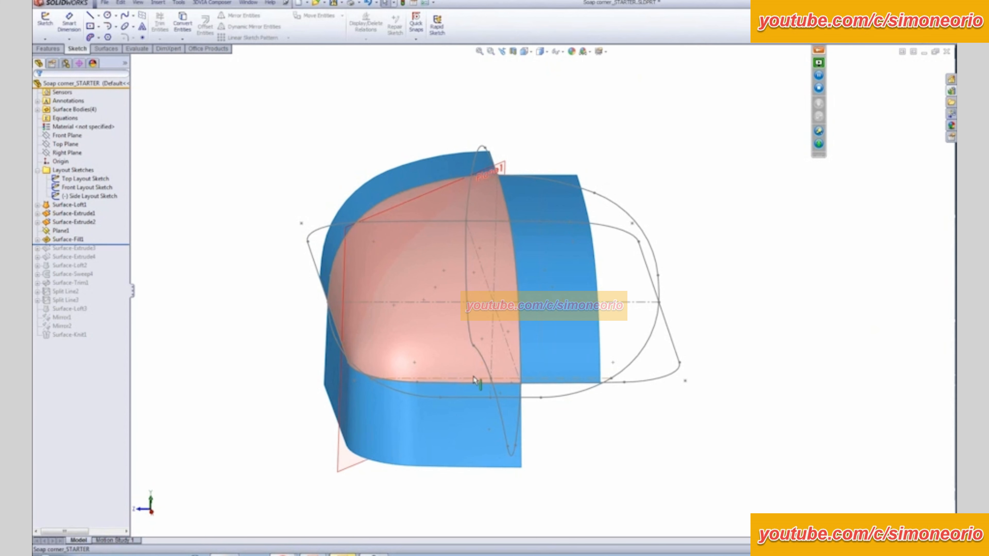
{"action": "middle_click_drag", "start_coordinate": [579, 316], "coordinate": [558, 283]}
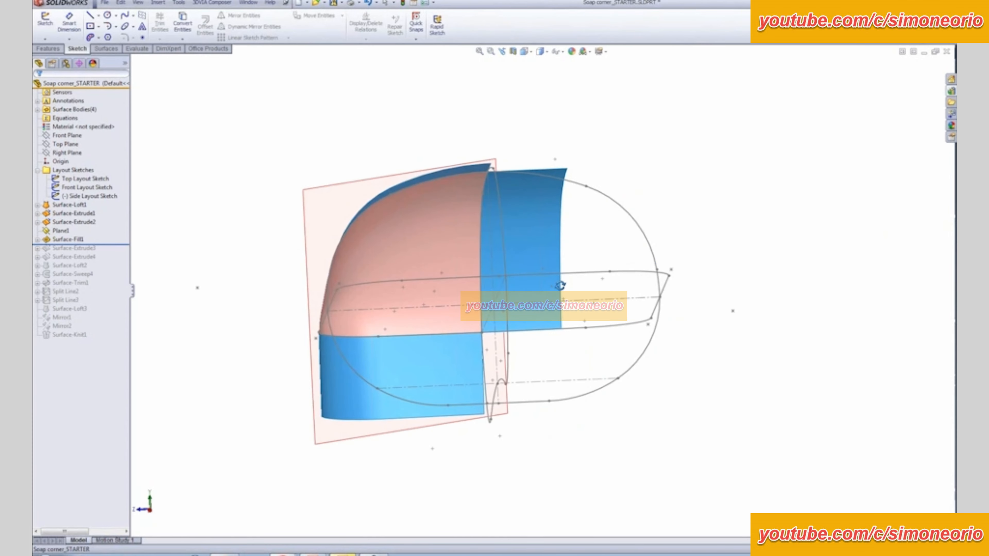